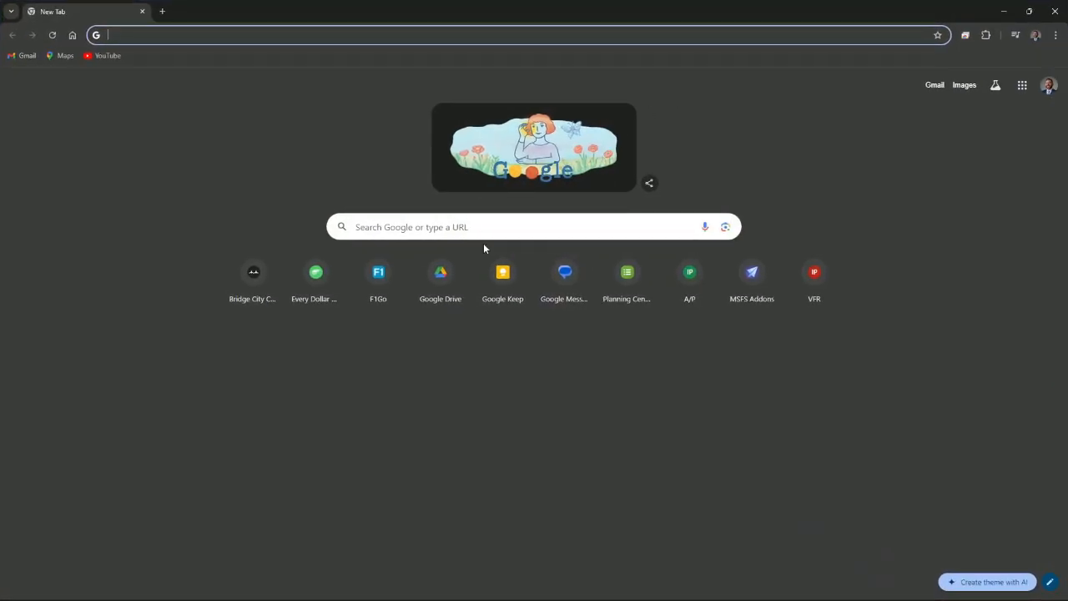
# Step: Go to Planning Center Groups and open the Financial Peace University (FPU) group
pyautogui.click(627, 280)
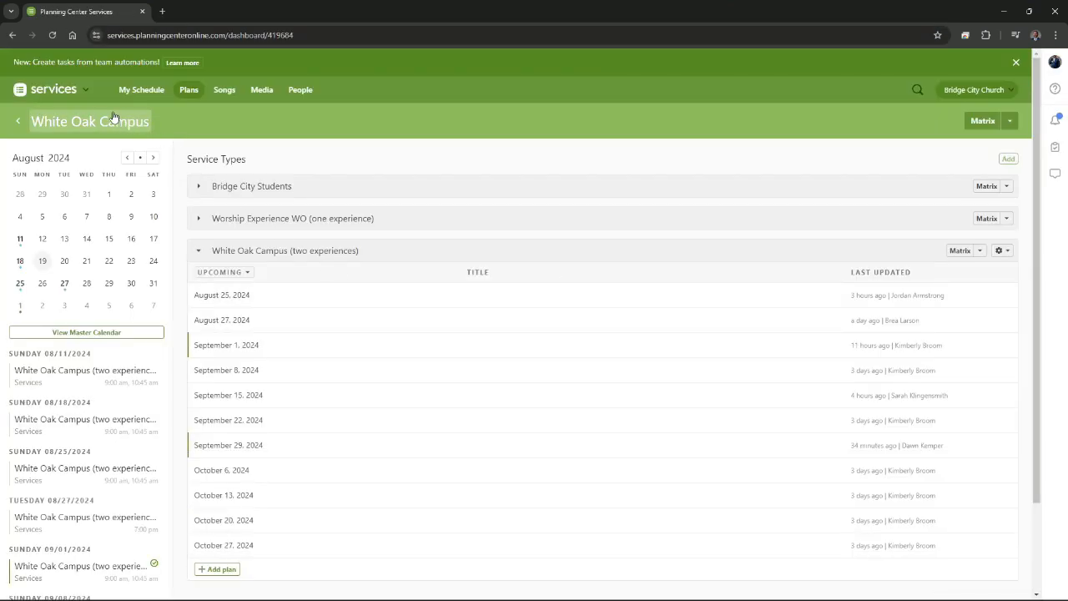
pyautogui.click(71, 96)
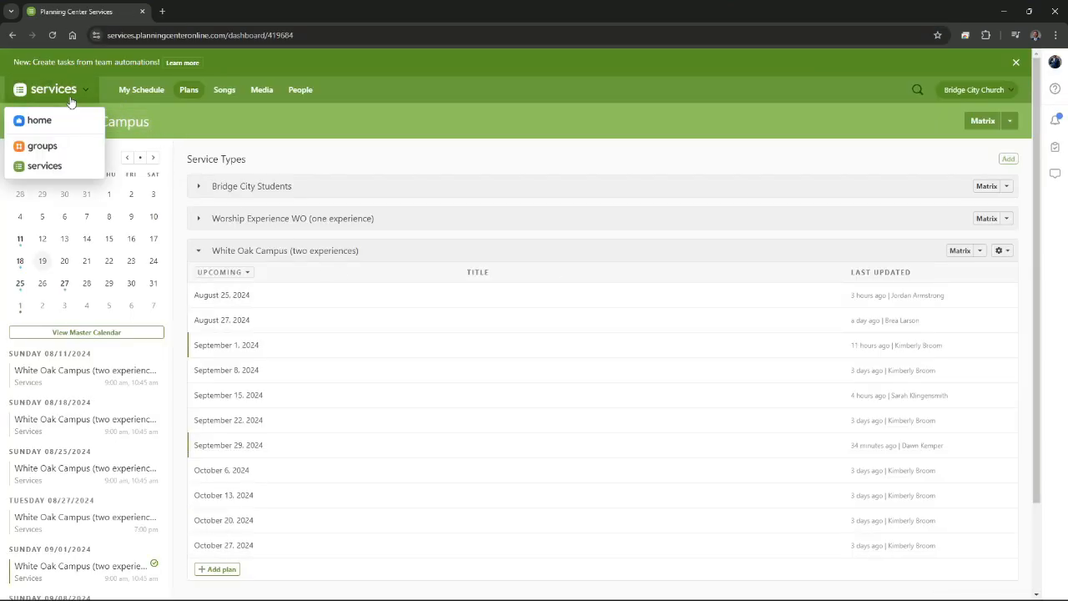
pyautogui.click(69, 154)
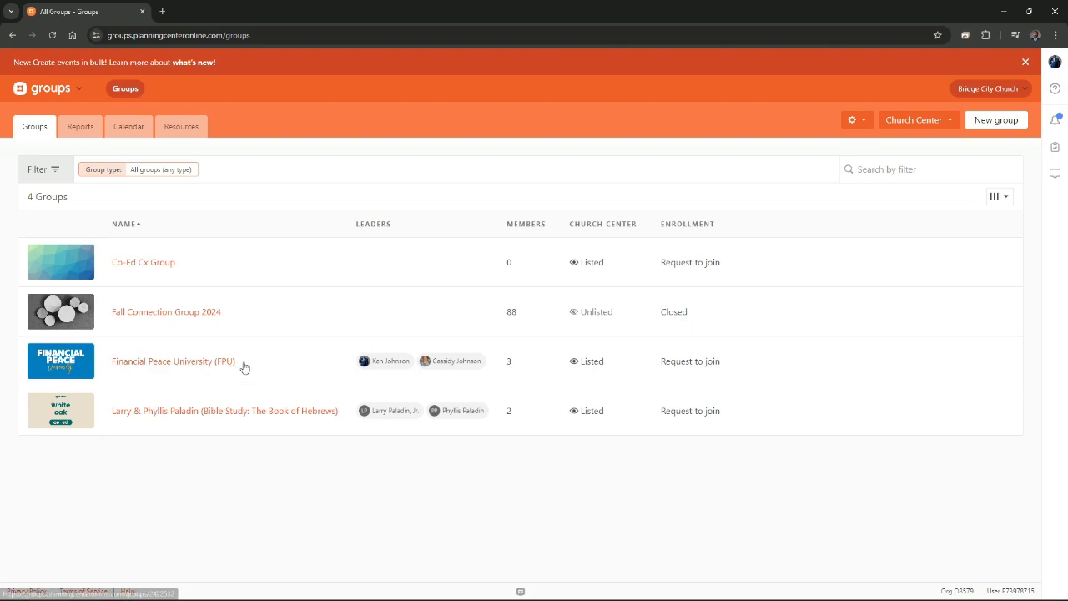
pyautogui.click(158, 364)
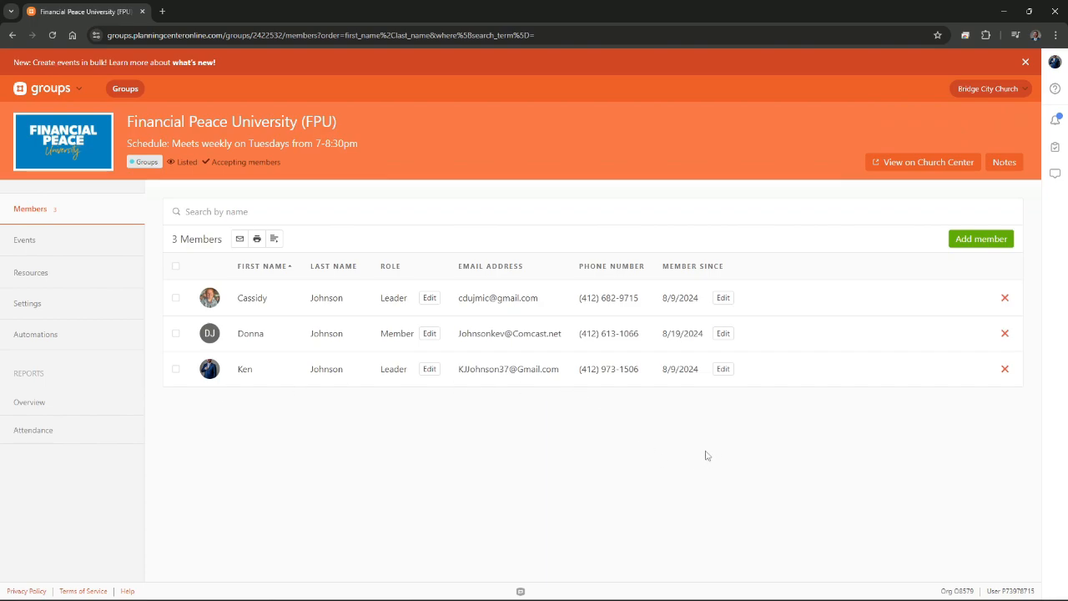
# Step: Open the group's events and browse the calendar ahead to October and November 2024
pyautogui.click(58, 239)
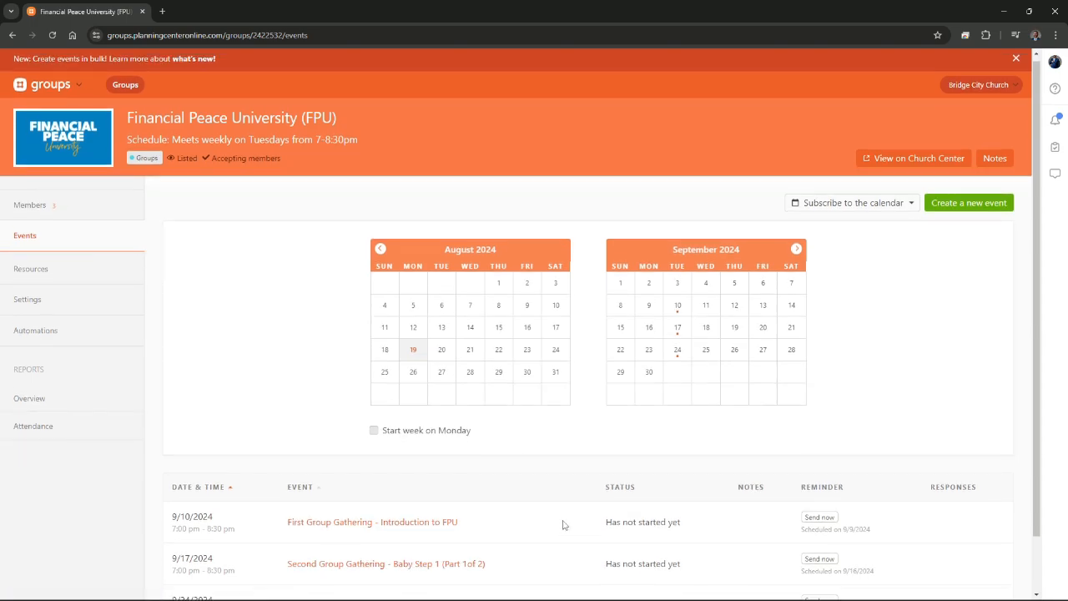
pyautogui.scroll(-2, 566, 527)
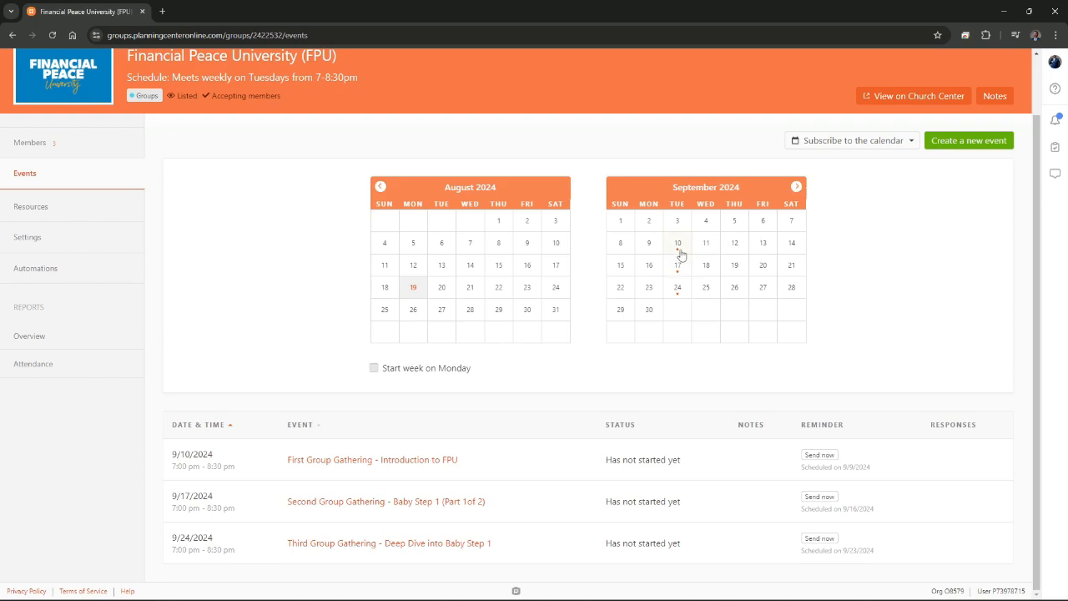
pyautogui.click(797, 187)
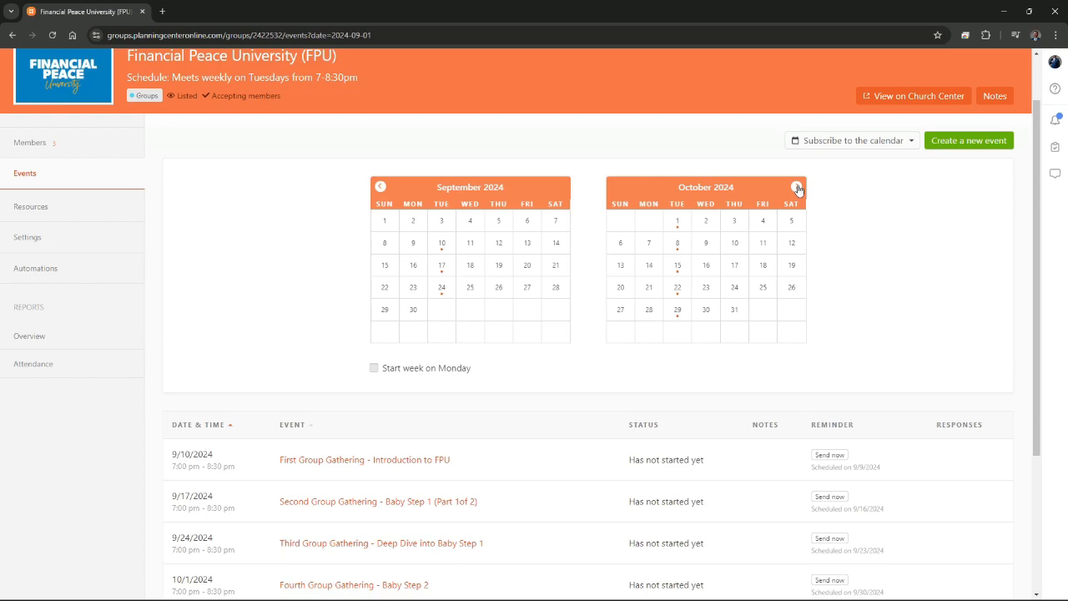
pyautogui.click(797, 188)
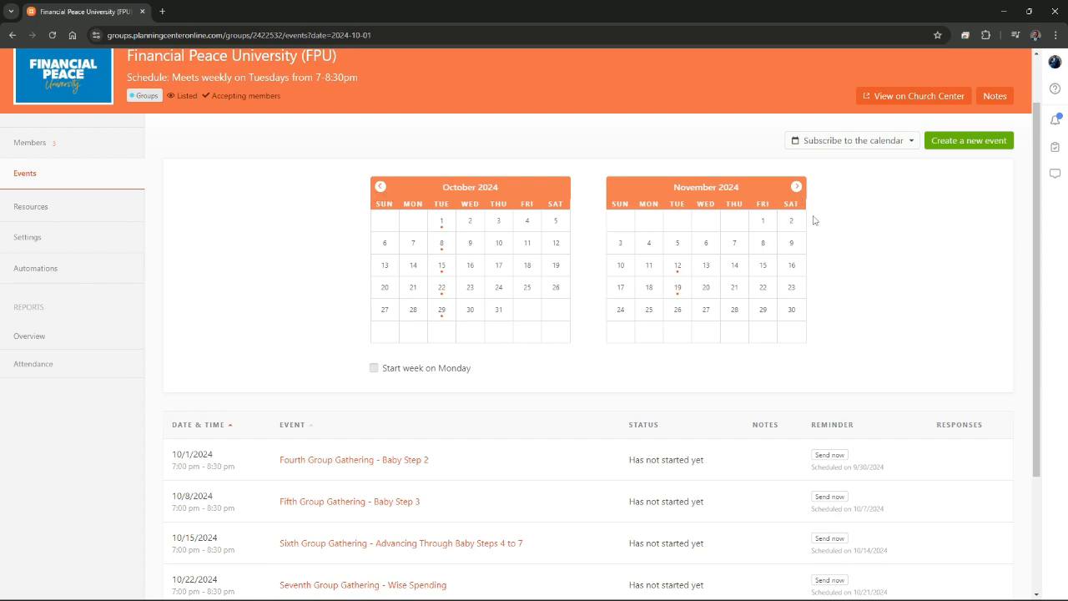
# Step: Start a new event for the group and name it TESTING EVENT
pyautogui.click(958, 142)
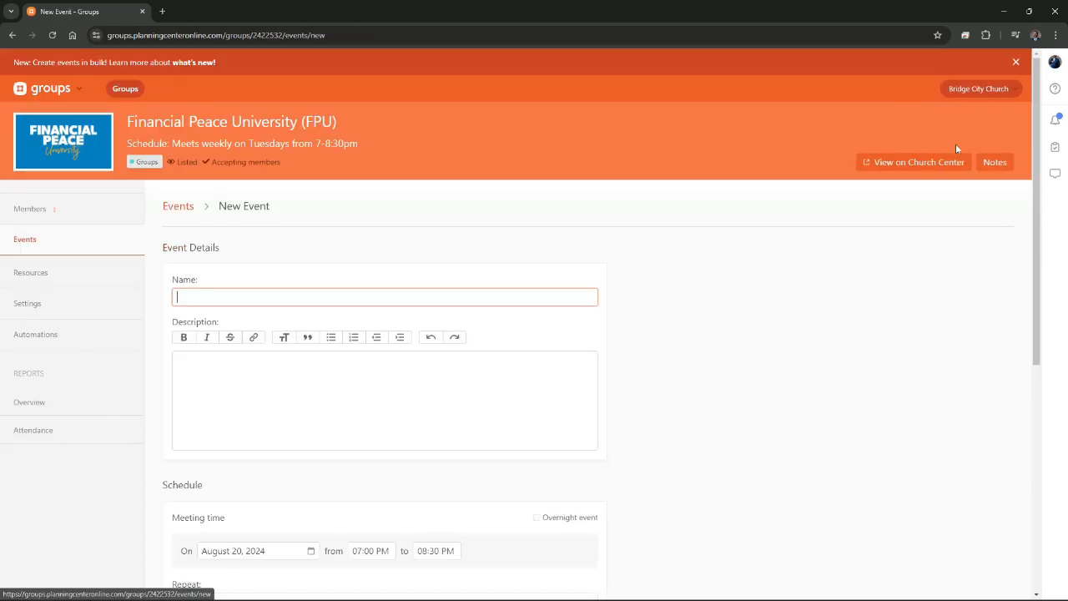
pyautogui.click(262, 293)
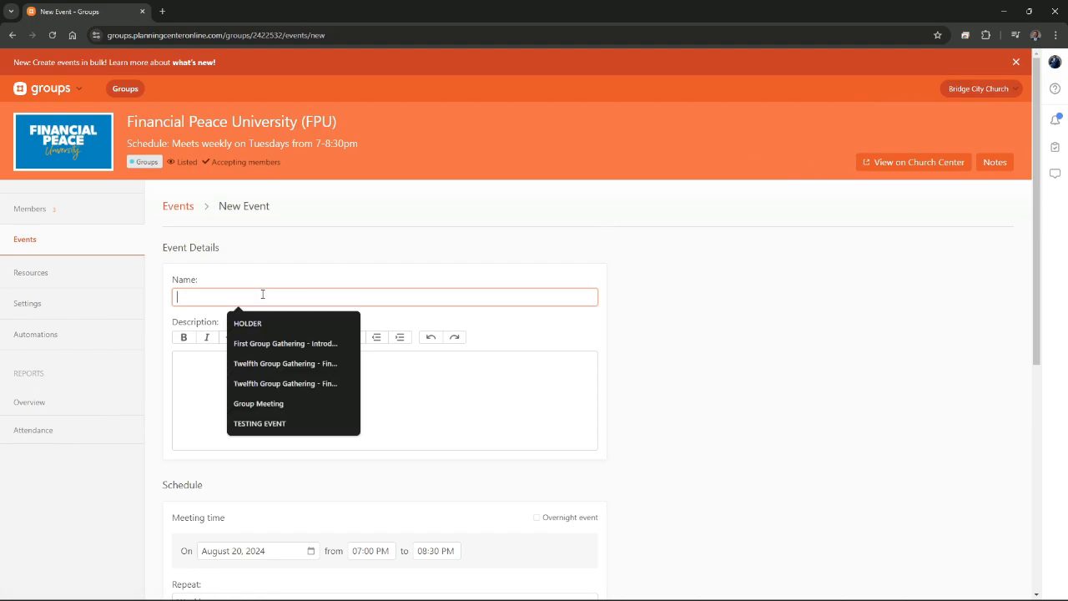
pyautogui.press('Down')
pyautogui.press('Down')
pyautogui.press('Down')
pyautogui.press('Down')
pyautogui.press('Down')
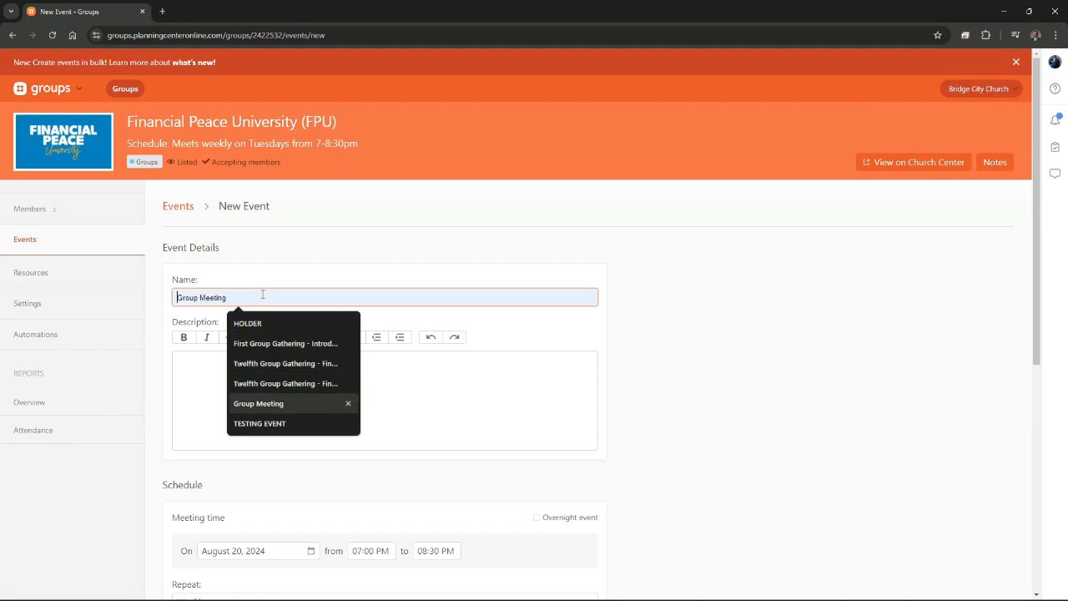
pyautogui.press('Tab')
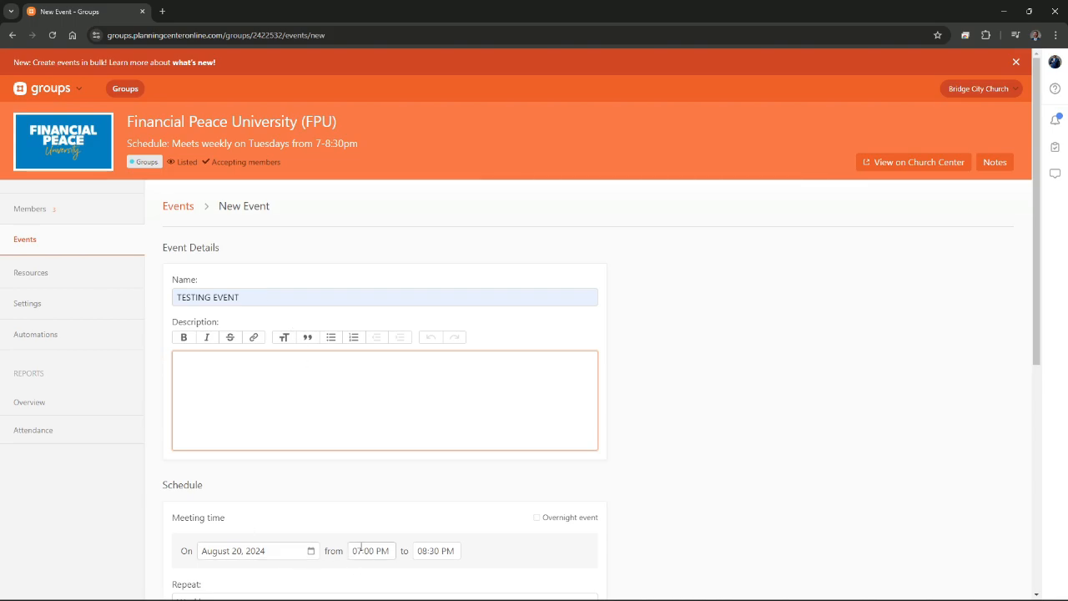
# Step: Set the event's repeat option to Never in the schedule
pyautogui.scroll(-2, 398, 522)
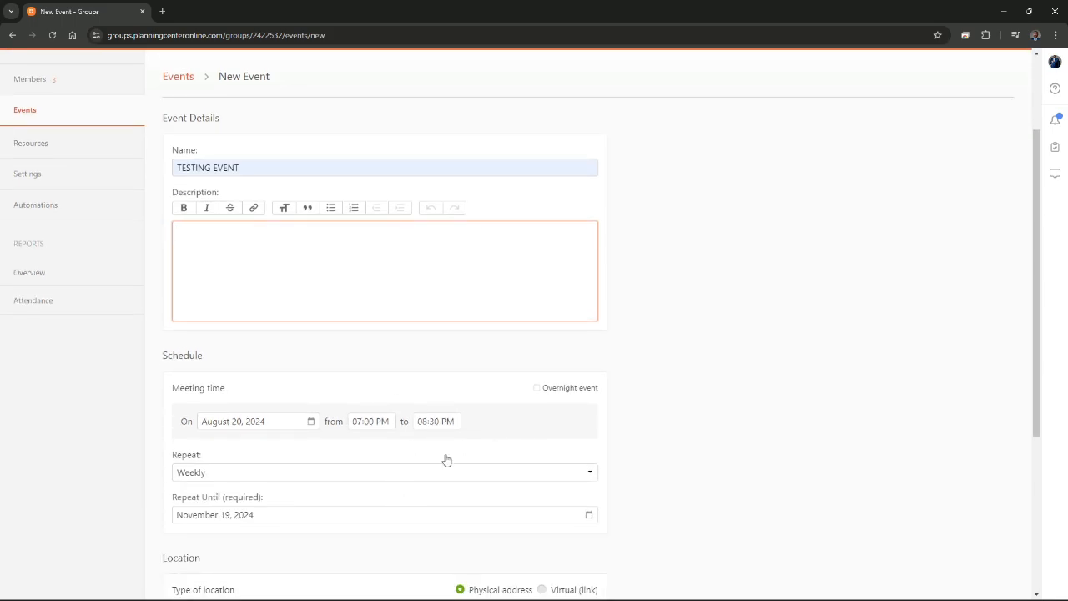
pyautogui.click(387, 471)
pyautogui.click(258, 489)
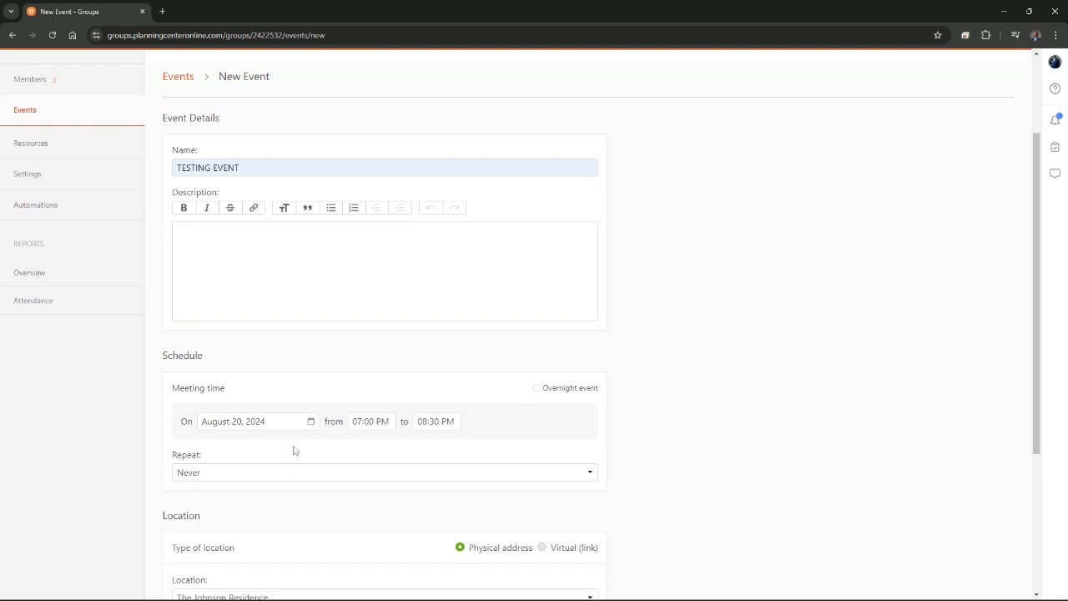
pyautogui.click(278, 476)
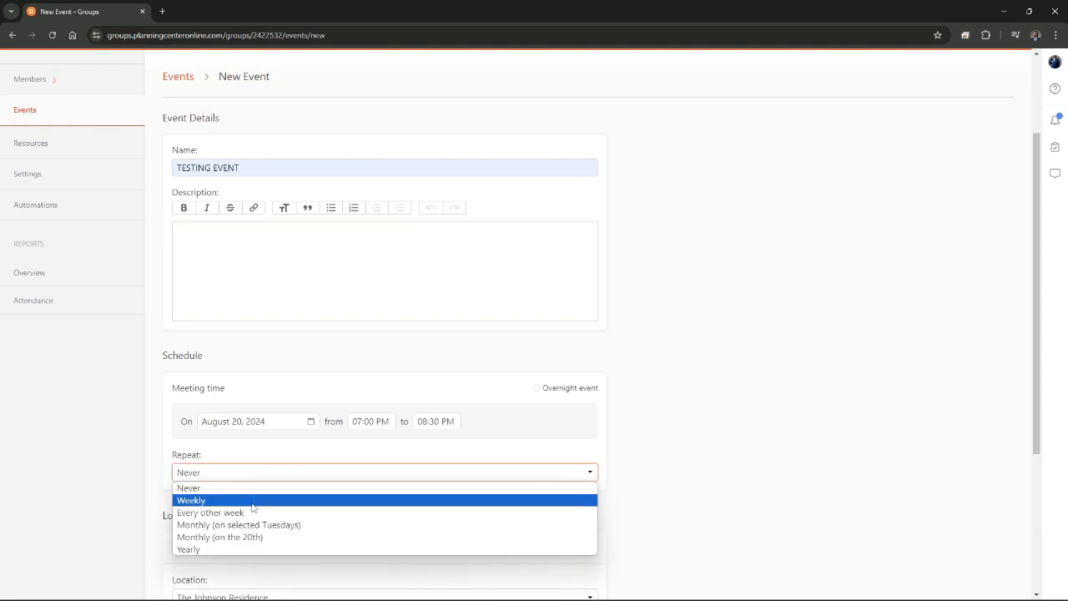
pyautogui.click(267, 461)
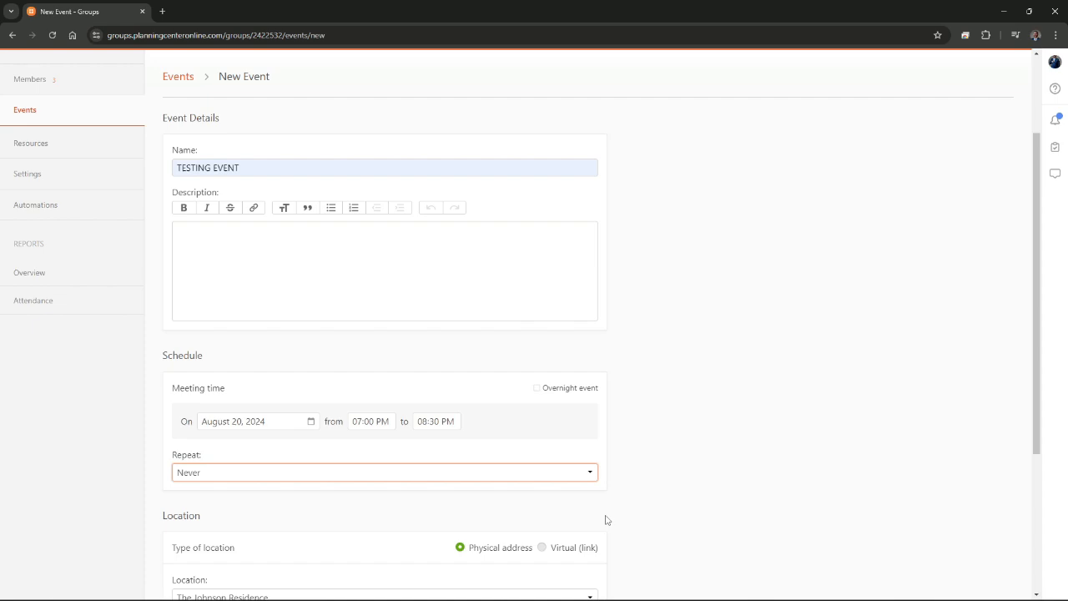
# Step: Change the event's location to the shared location White Oak Campus
pyautogui.scroll(-2, 605, 520)
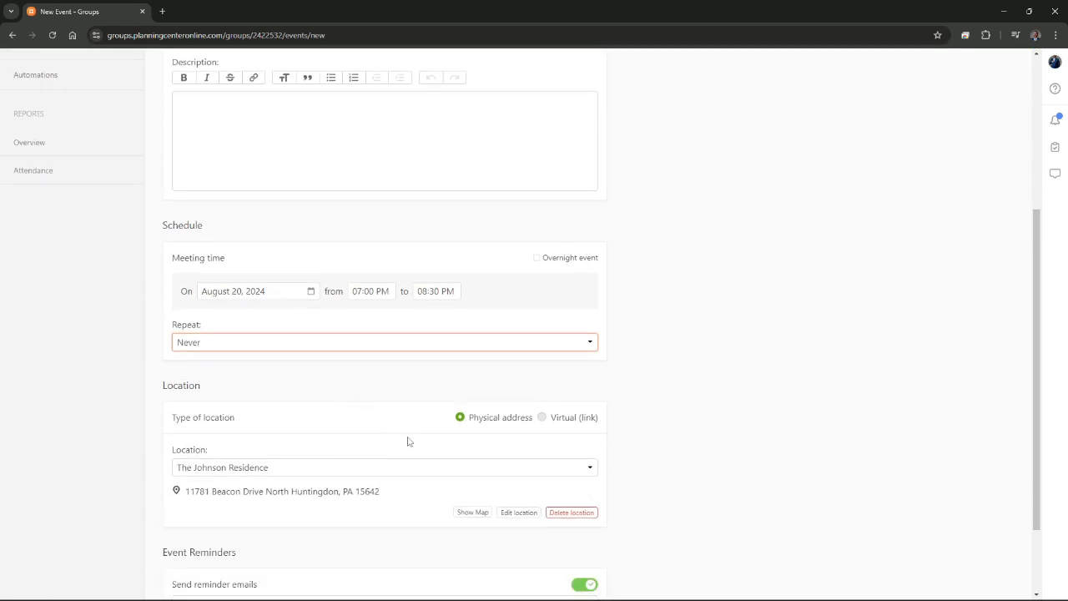
pyautogui.scroll(-2, 651, 457)
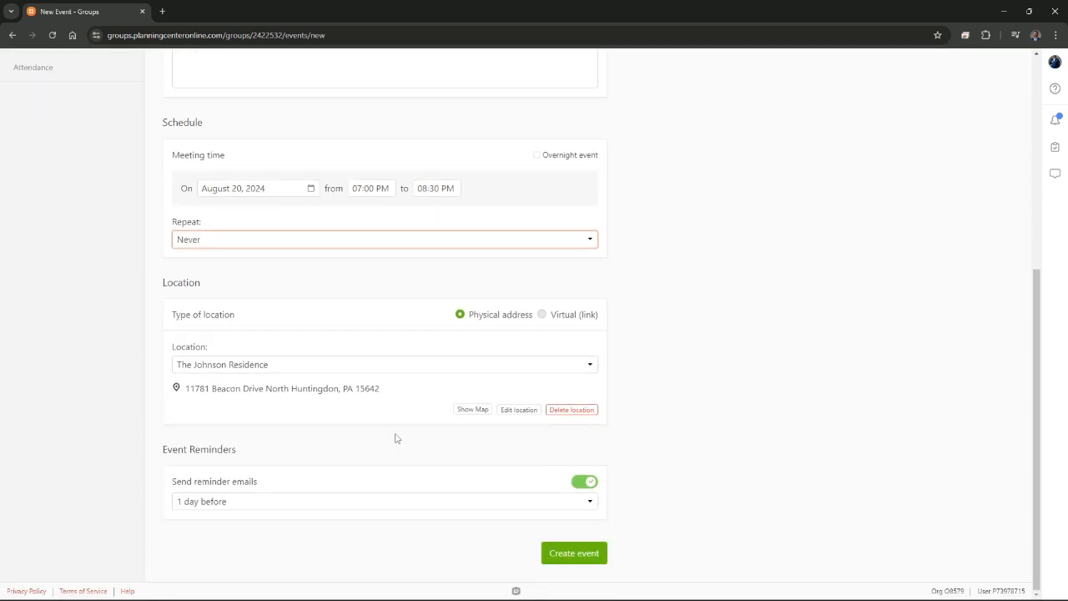
pyautogui.click(297, 367)
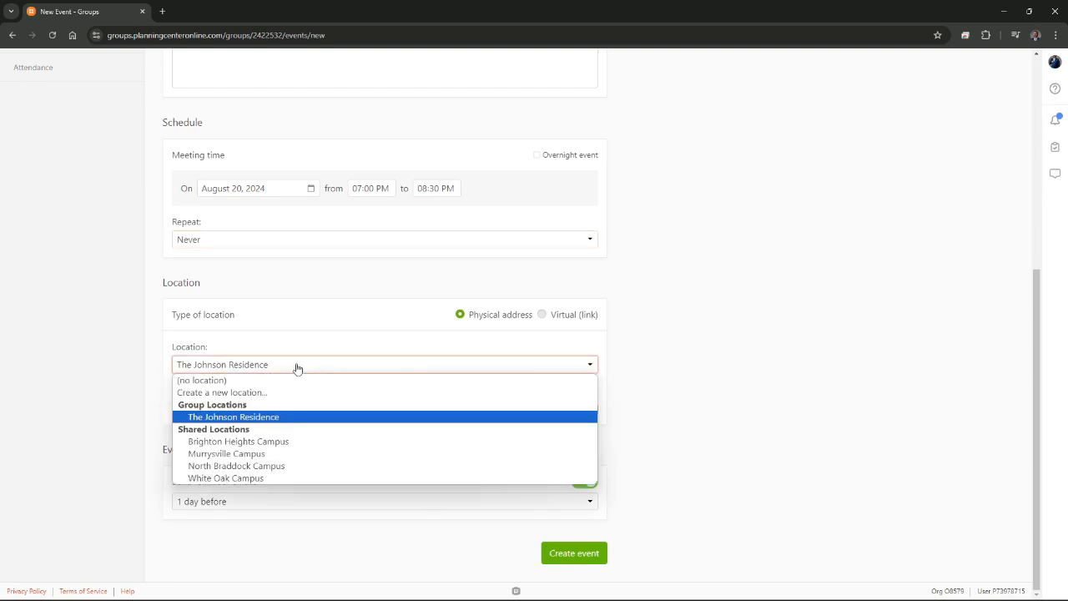
pyautogui.click(272, 478)
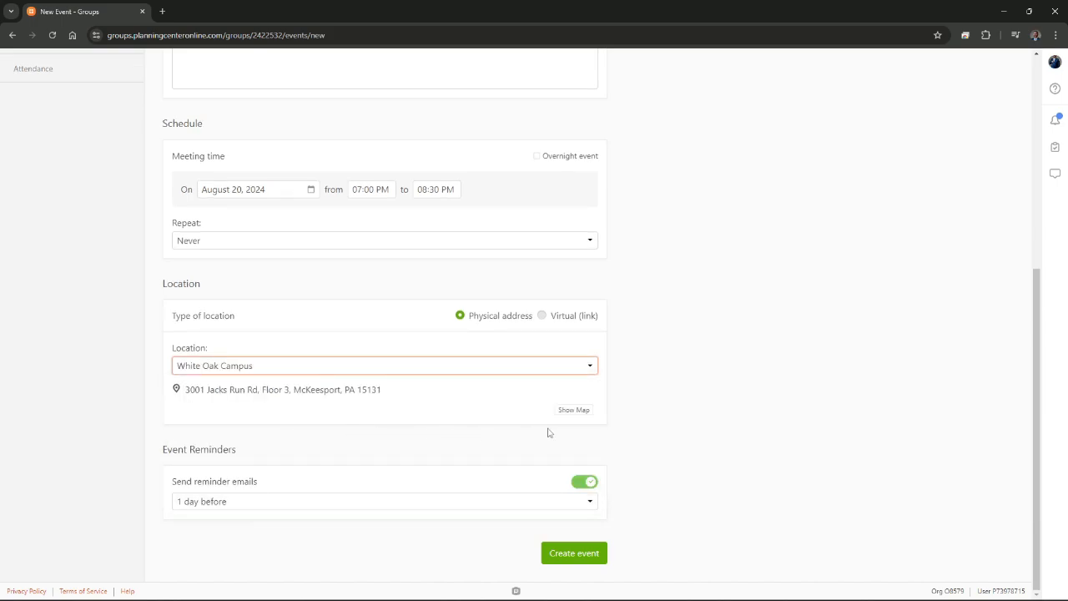
# Step: Show the location map and compare the Member and Non-Member previews, zooming in on one and out on the other
pyautogui.click(577, 409)
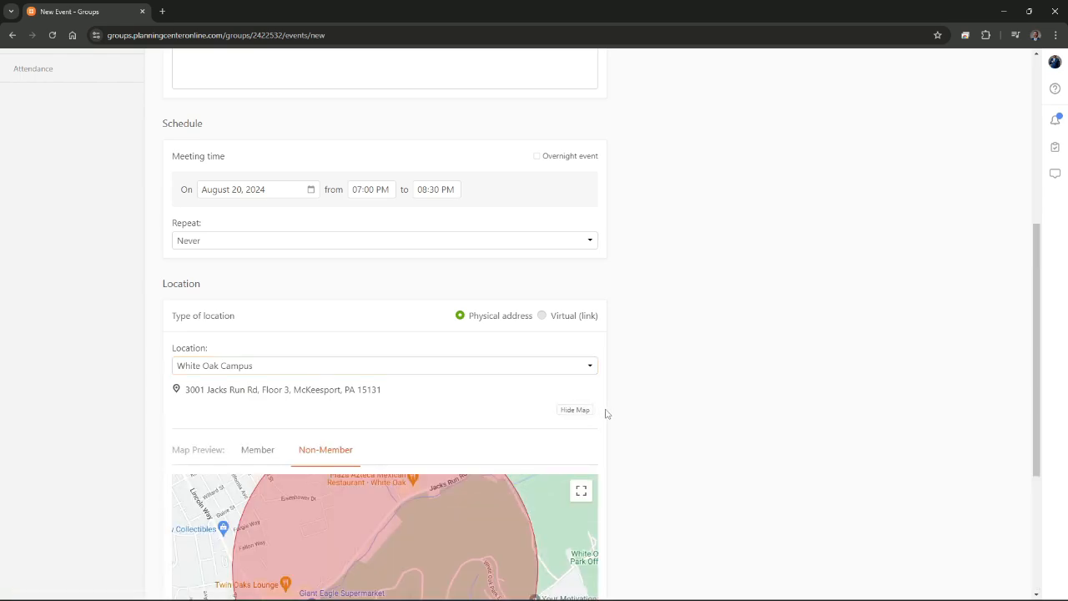
pyautogui.scroll(-2, 608, 417)
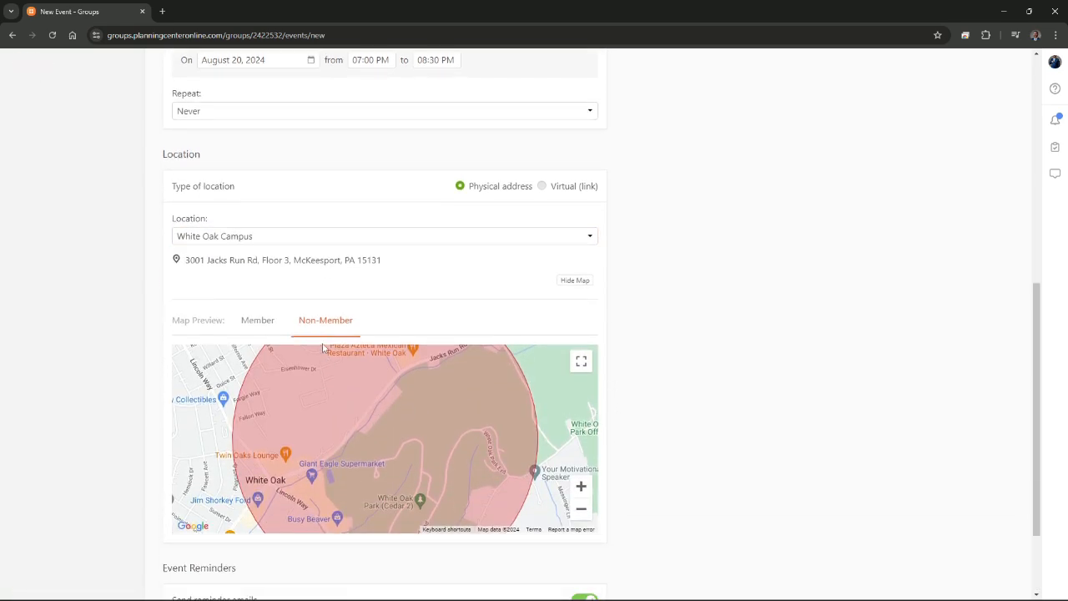
pyautogui.click(254, 325)
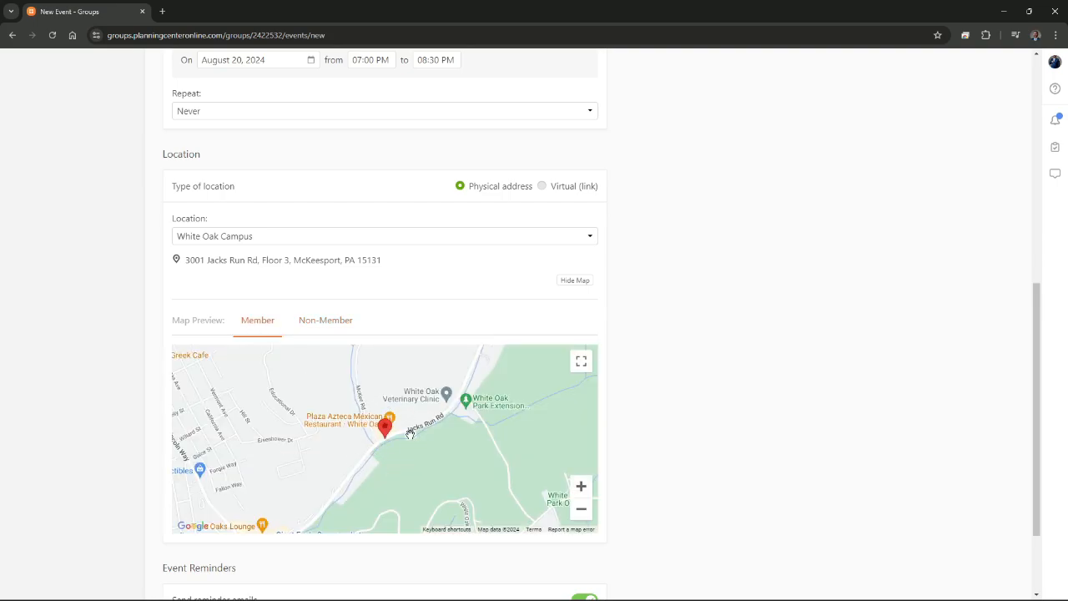
pyautogui.scroll(2, 380, 443)
pyautogui.scroll(-2, 380, 443)
pyautogui.click(580, 485)
pyautogui.click(581, 485)
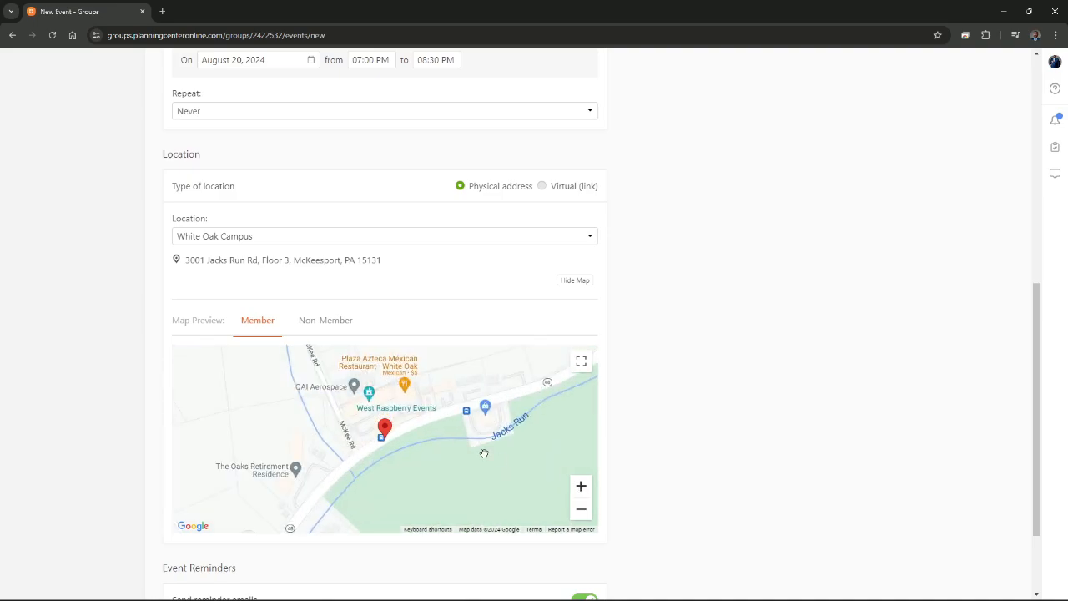
pyautogui.click(317, 326)
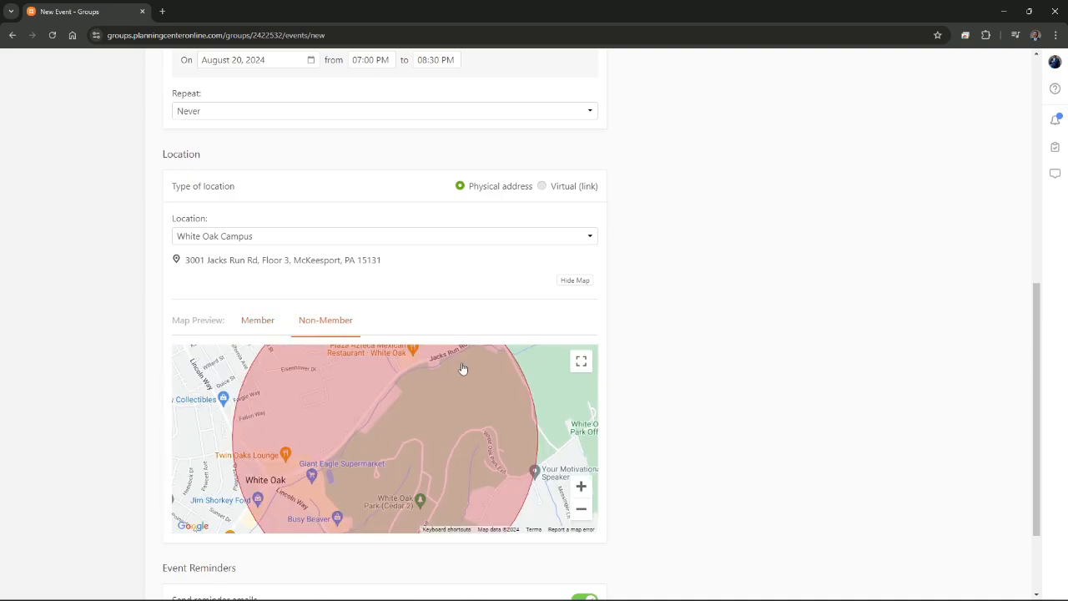
pyautogui.click(580, 508)
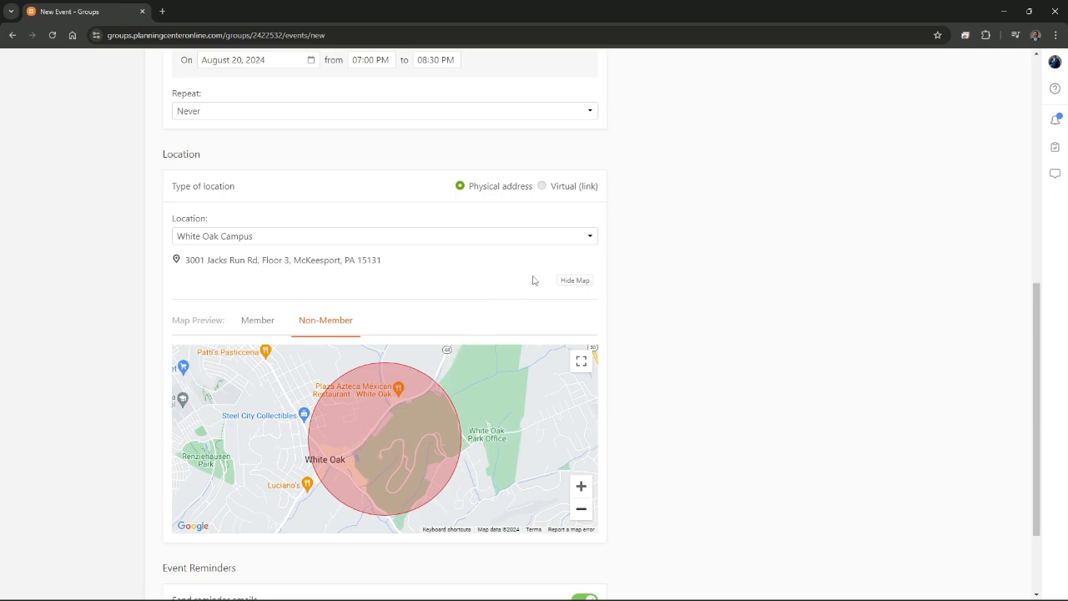
pyautogui.click(590, 238)
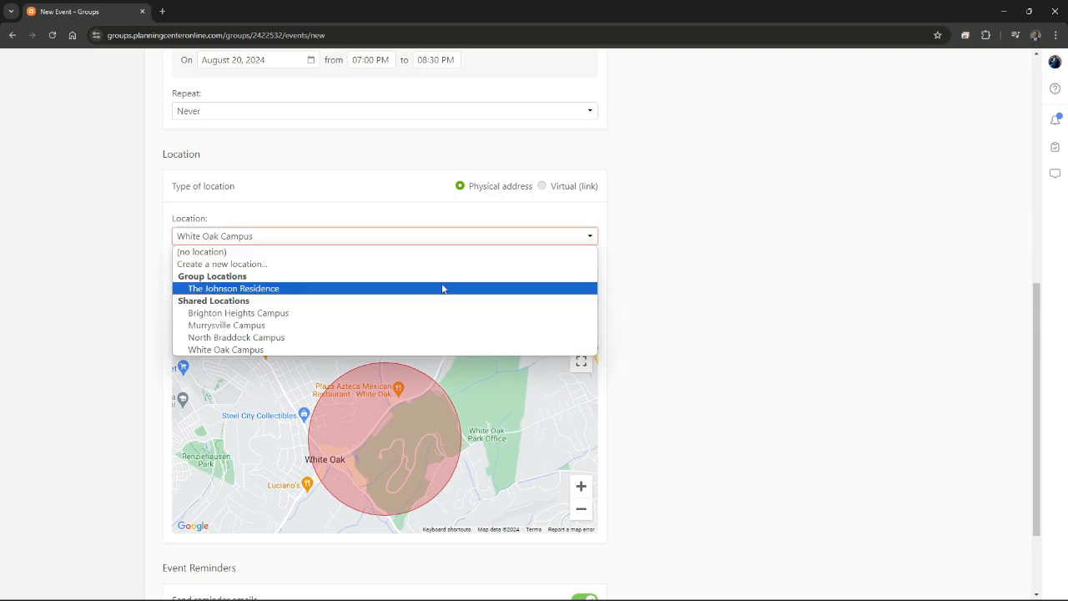
pyautogui.click(602, 298)
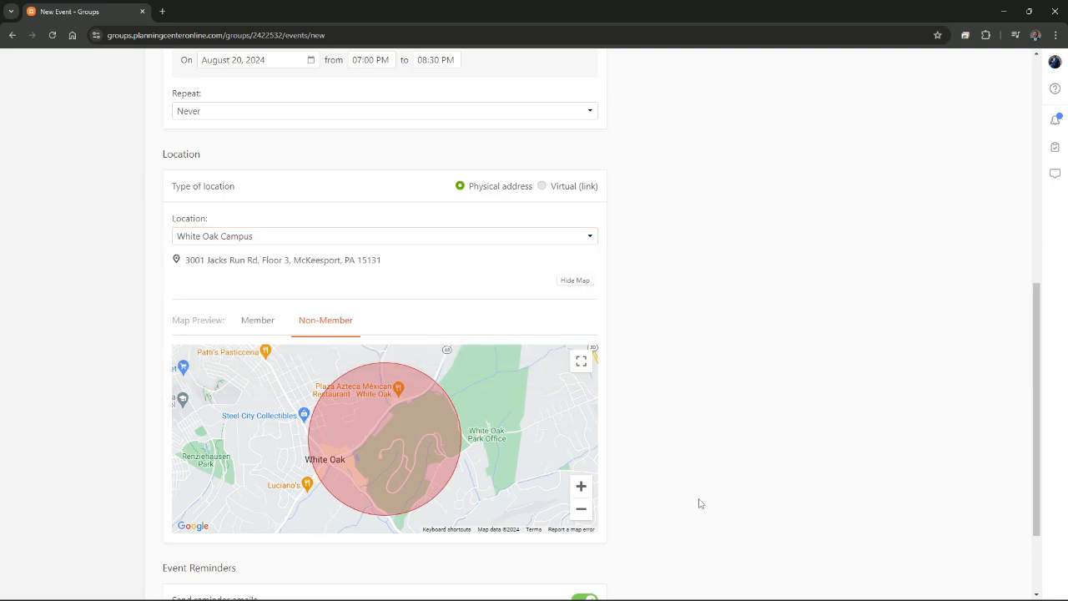
# Step: Create the event with reminder emails set to 1 day before, and agree to save and send the reminders
pyautogui.scroll(-2, 691, 421)
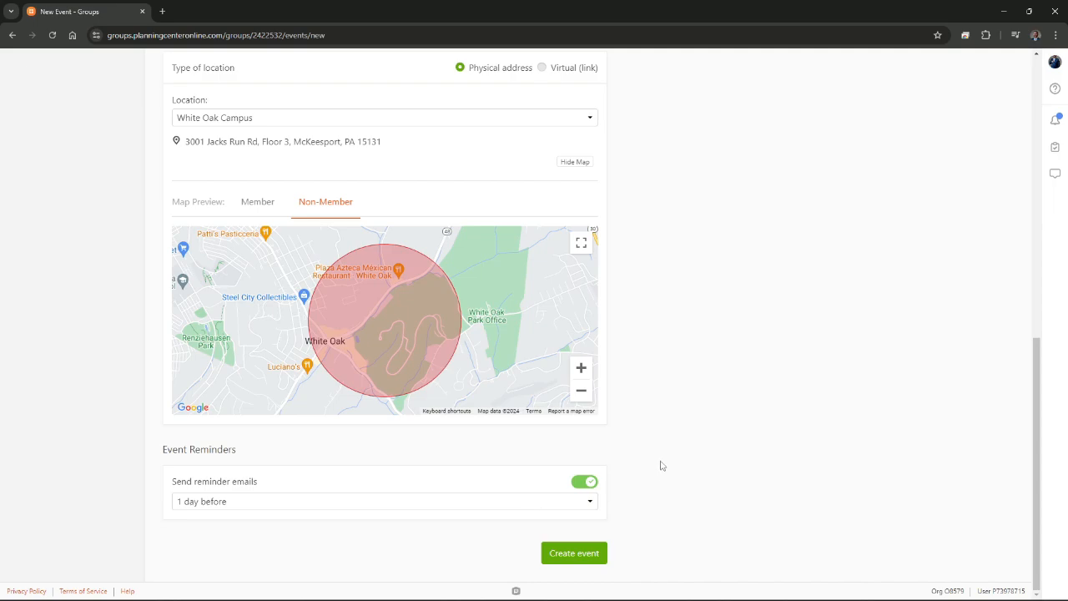
pyautogui.click(582, 555)
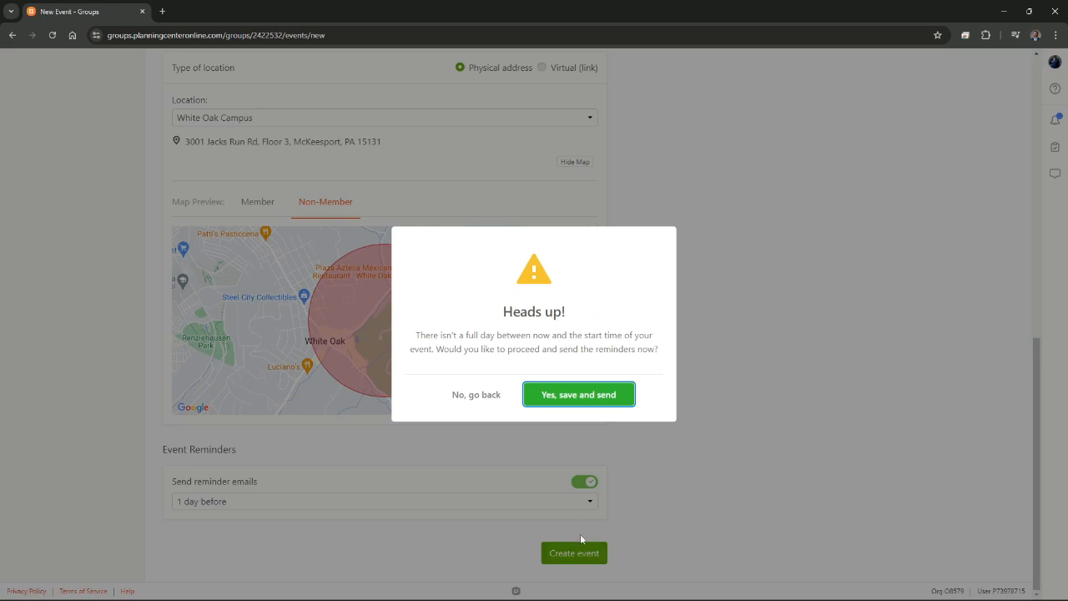
pyautogui.click(538, 398)
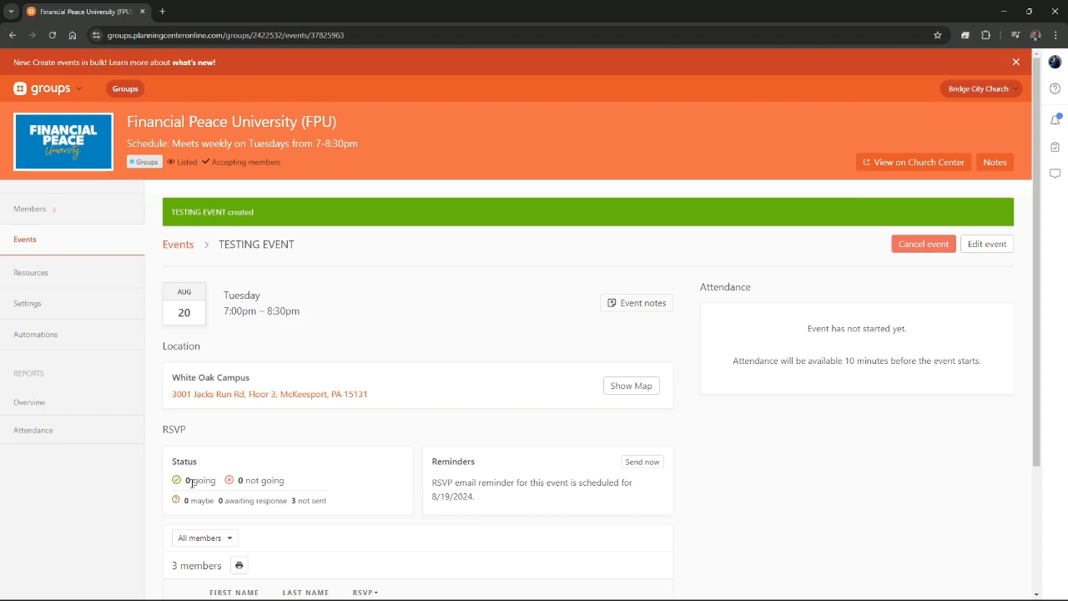
# Step: Review the new event's RSVP status and member responses, and return to the group's events list
pyautogui.moveTo(185, 482); pyautogui.dragTo(284, 492)
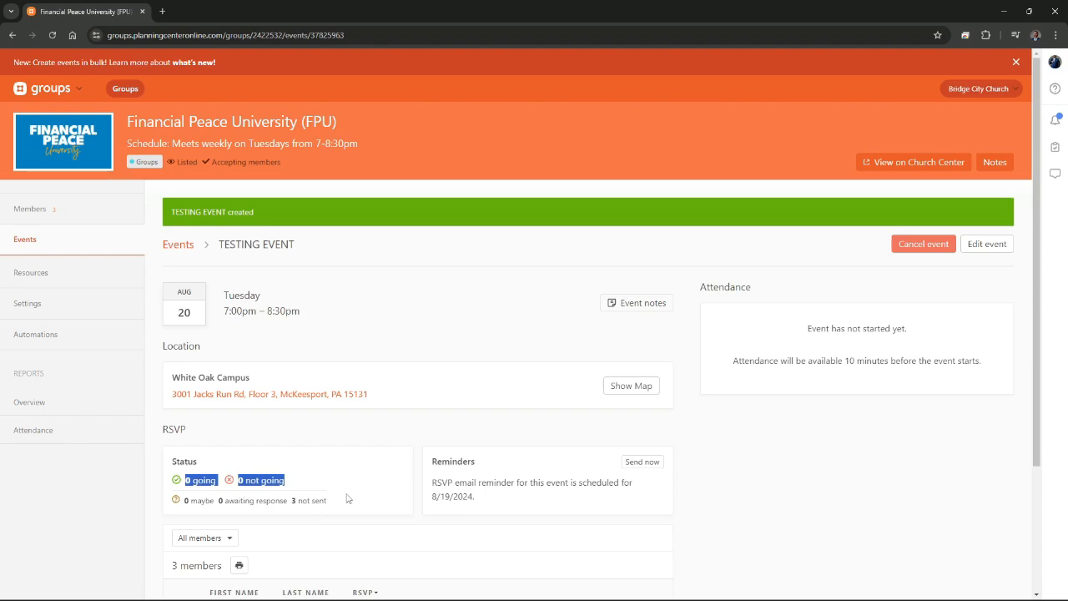
pyautogui.scroll(-3, 369, 507)
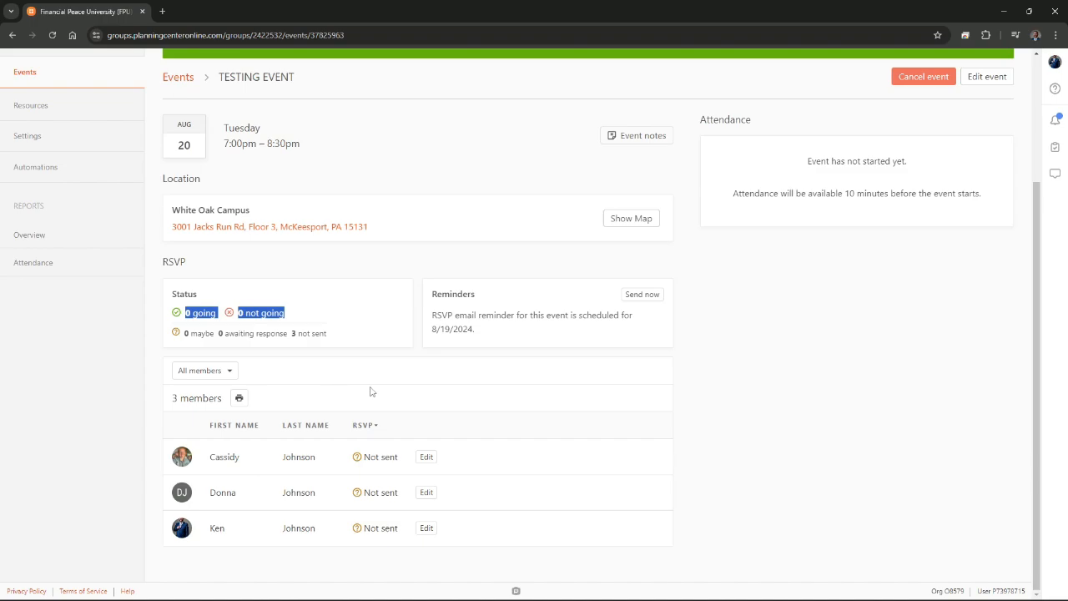
pyautogui.scroll(2, 377, 380)
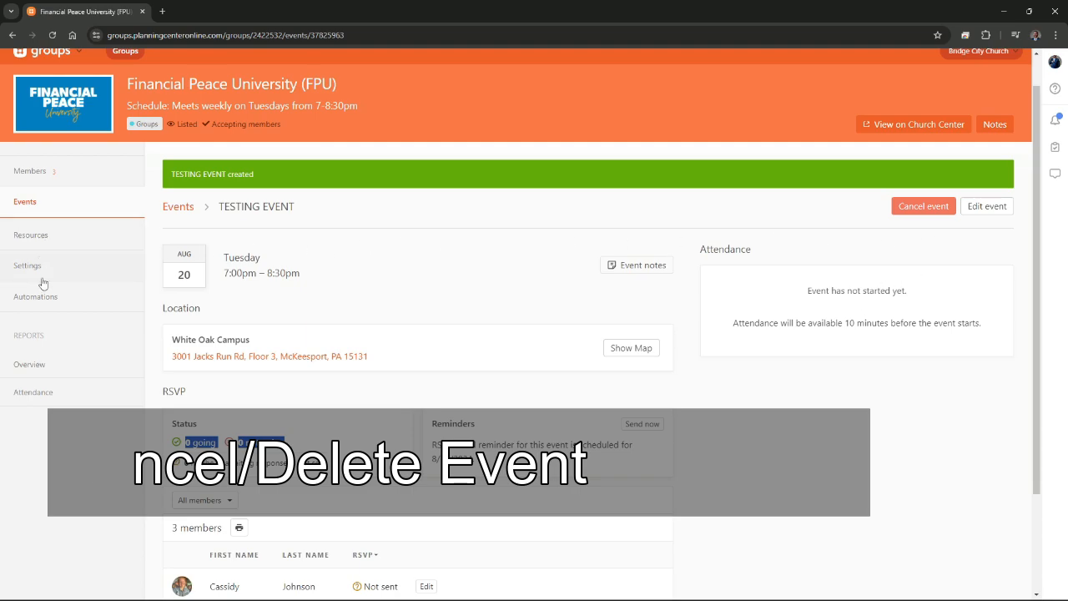
pyautogui.click(43, 203)
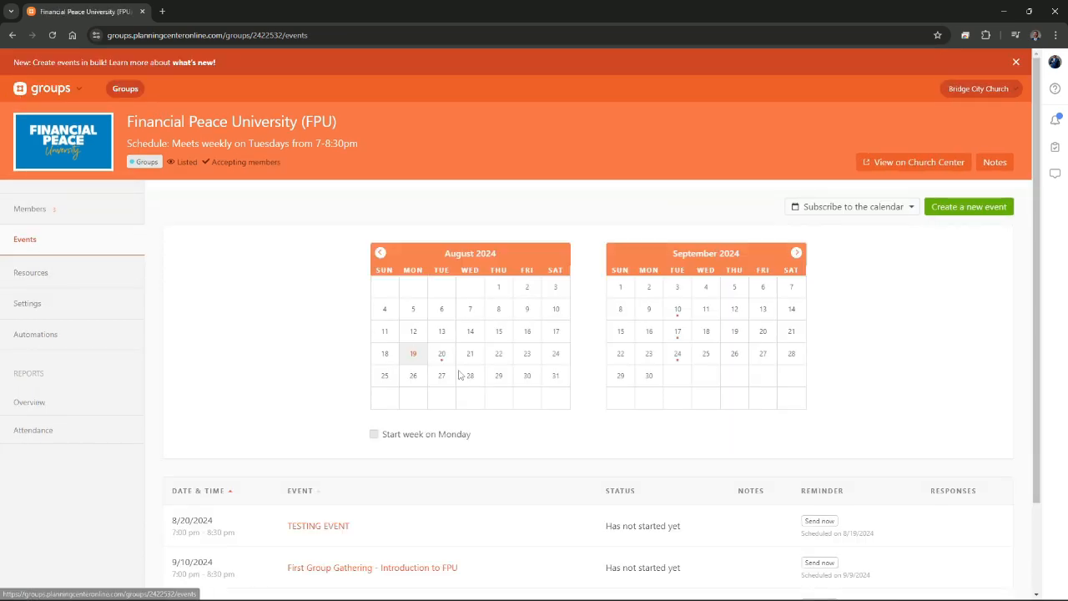
# Step: Delete the TESTING EVENT dated 8/20/2024 from the group's events, agreeing to remove all its information
pyautogui.scroll(-2, 436, 363)
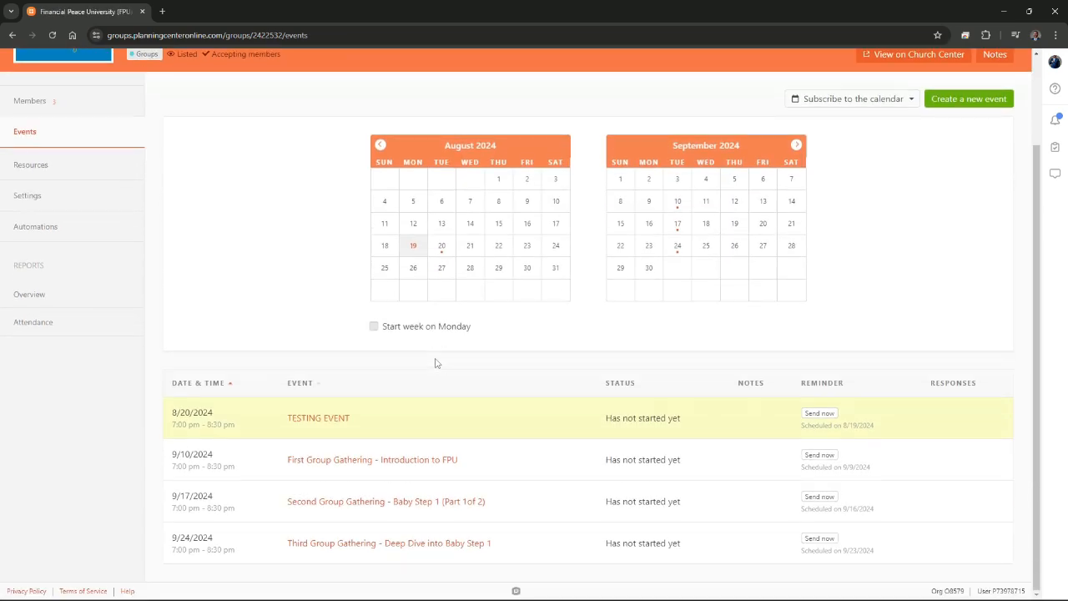
pyautogui.click(339, 419)
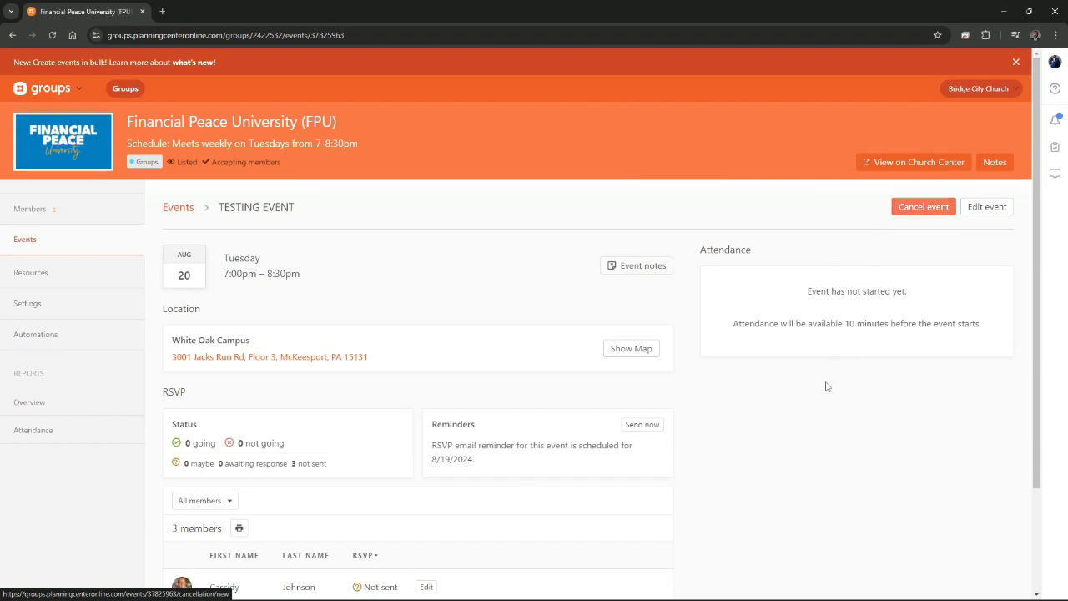
pyautogui.scroll(-2, 778, 451)
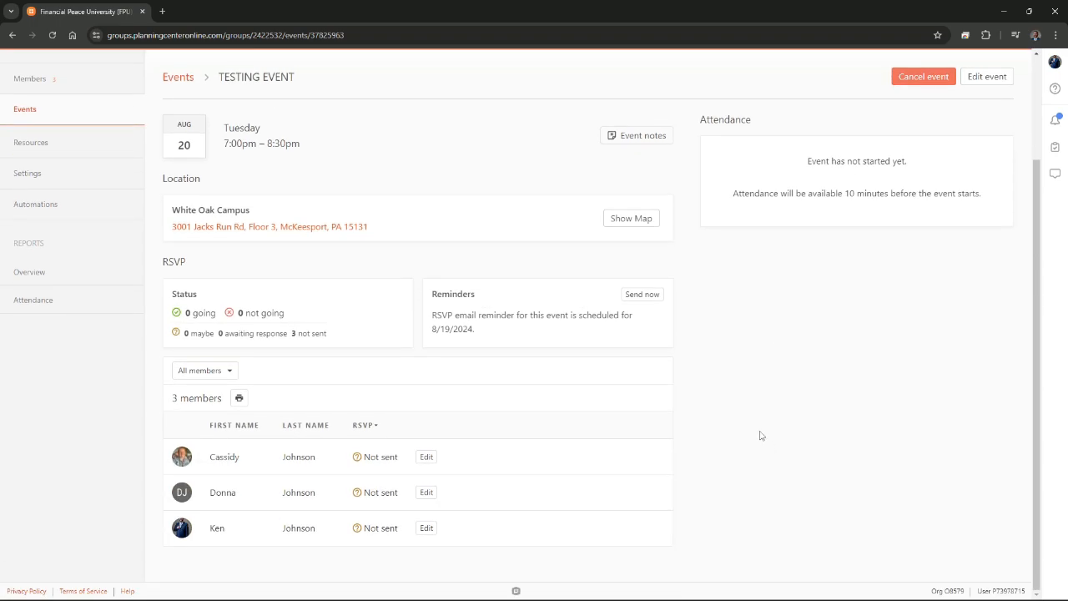
pyautogui.click(986, 76)
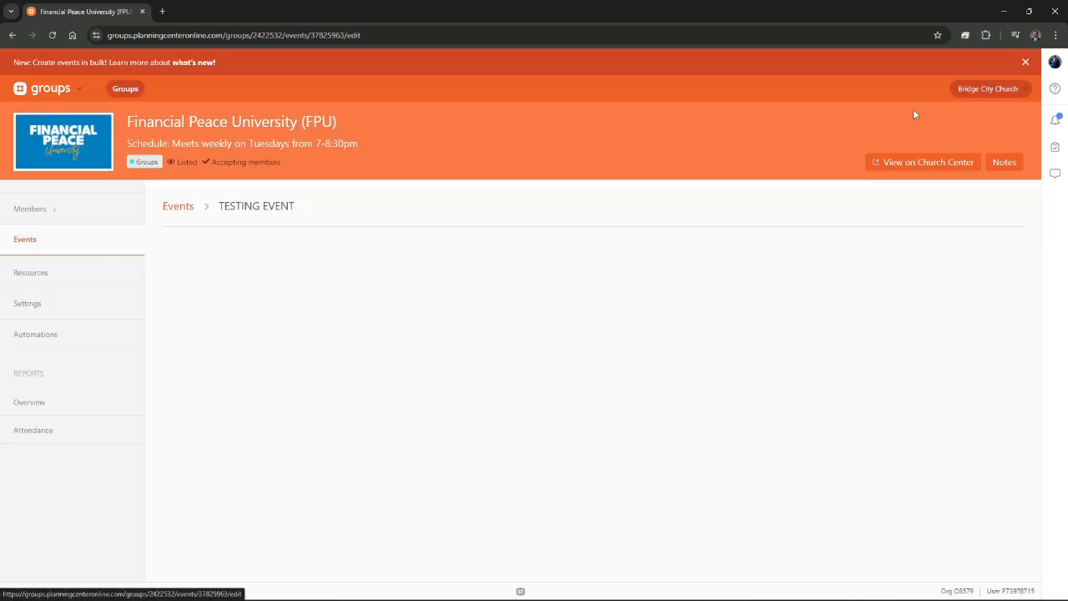
pyautogui.scroll(-4, 620, 429)
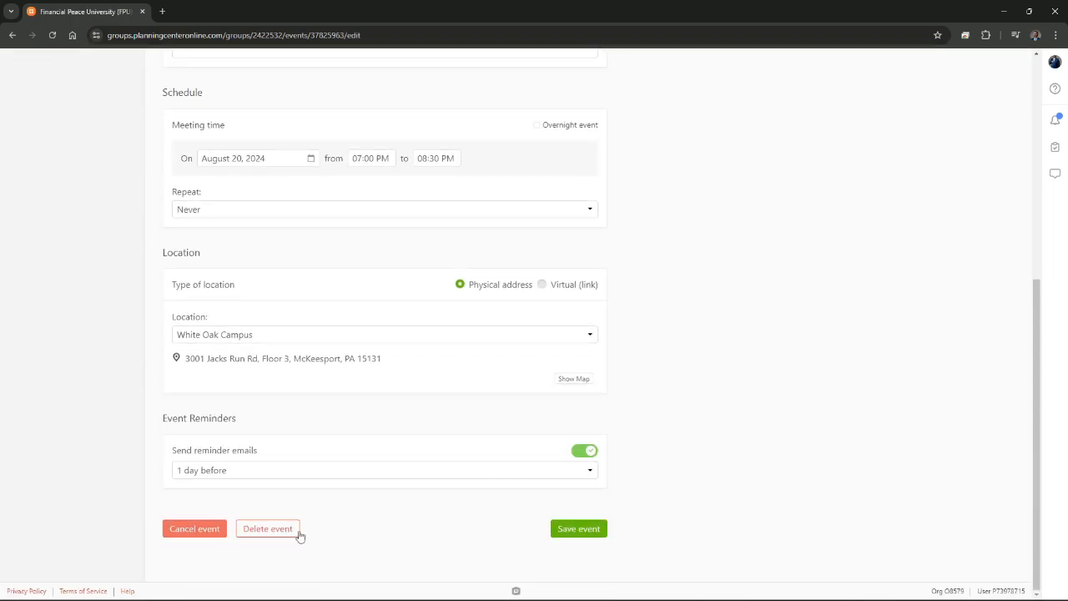
pyautogui.click(271, 530)
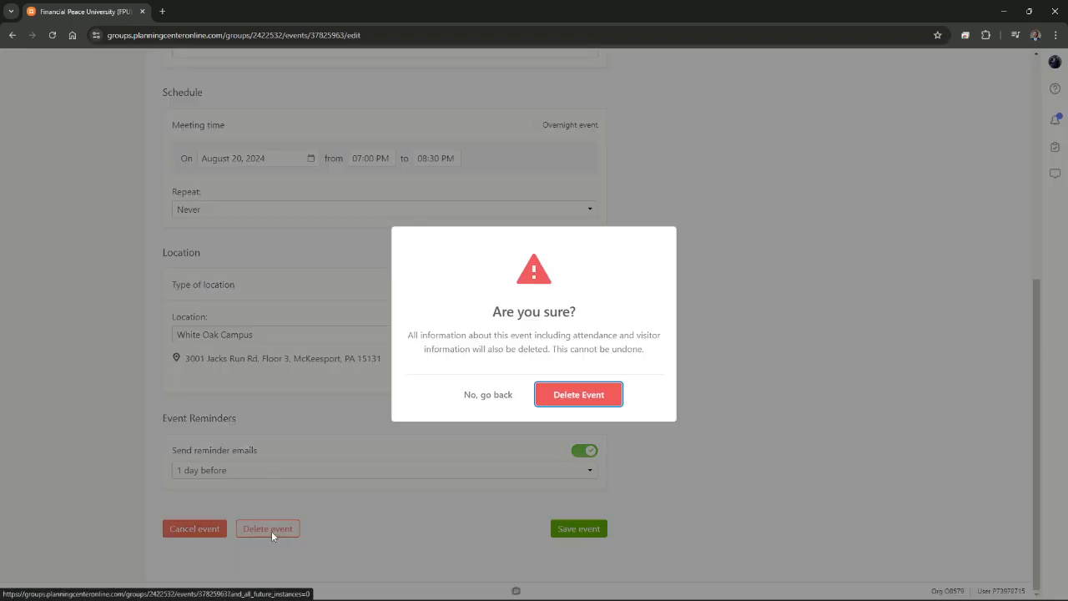
pyautogui.click(584, 395)
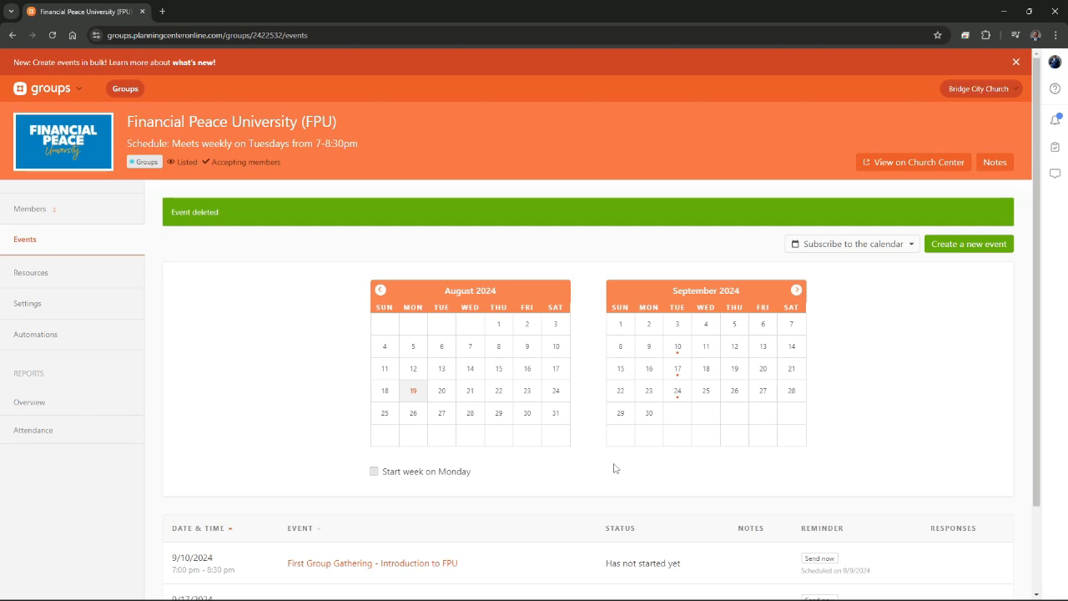
# Step: Start adding a person to the group's members and search the people directory by first name
pyautogui.click(29, 209)
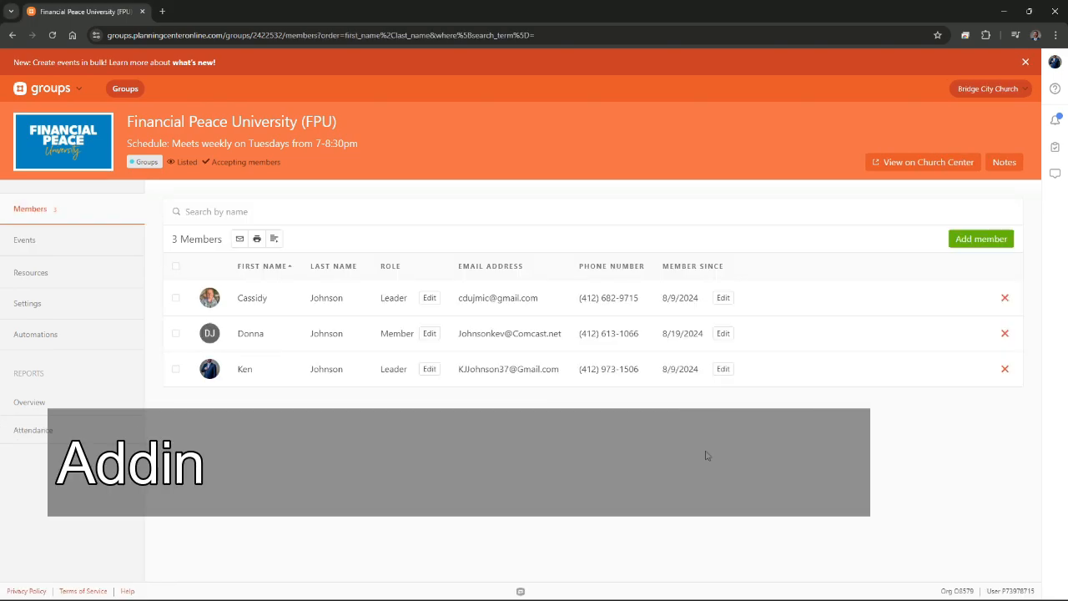
pyautogui.click(973, 241)
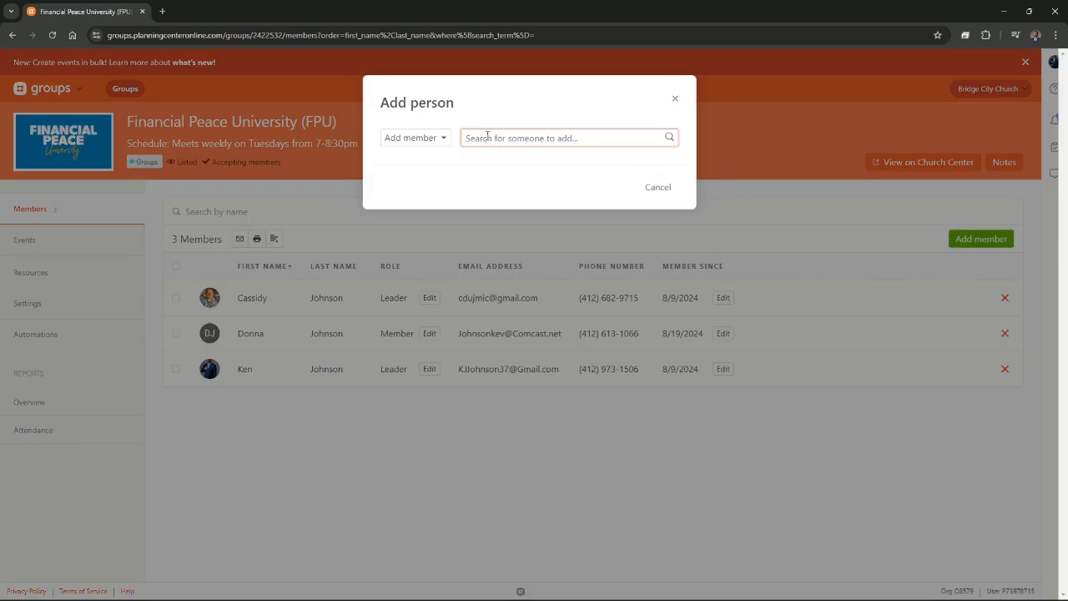
pyautogui.write('ke')
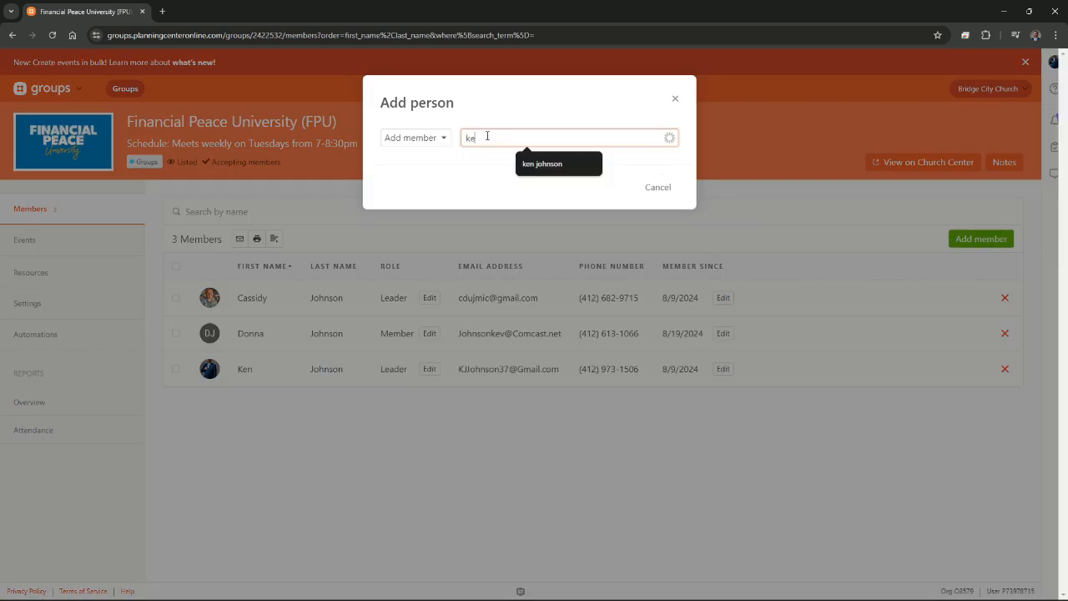
pyautogui.write('vin')
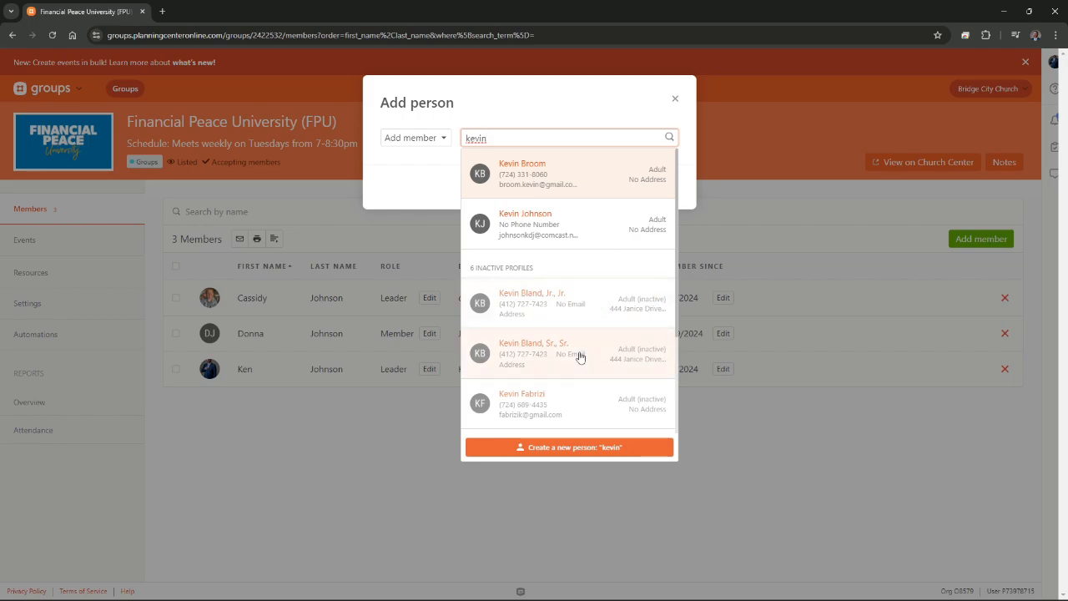
pyautogui.click(395, 452)
pyautogui.click(395, 451)
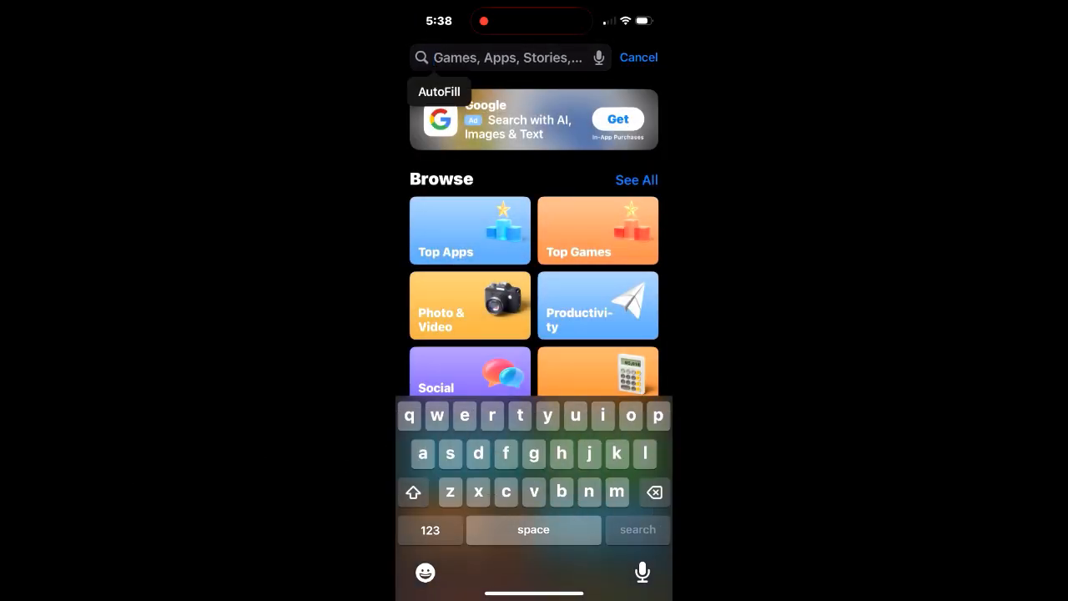
# Step: Search the App Store for "church center" and open the Church Center App
pyautogui.write('chu')
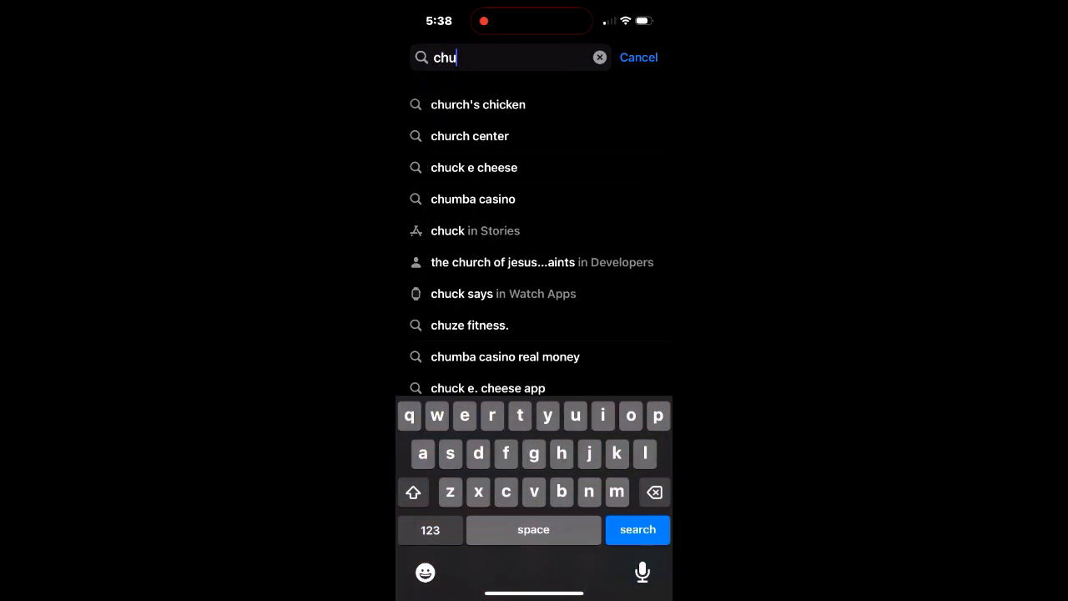
pyautogui.click(470, 136)
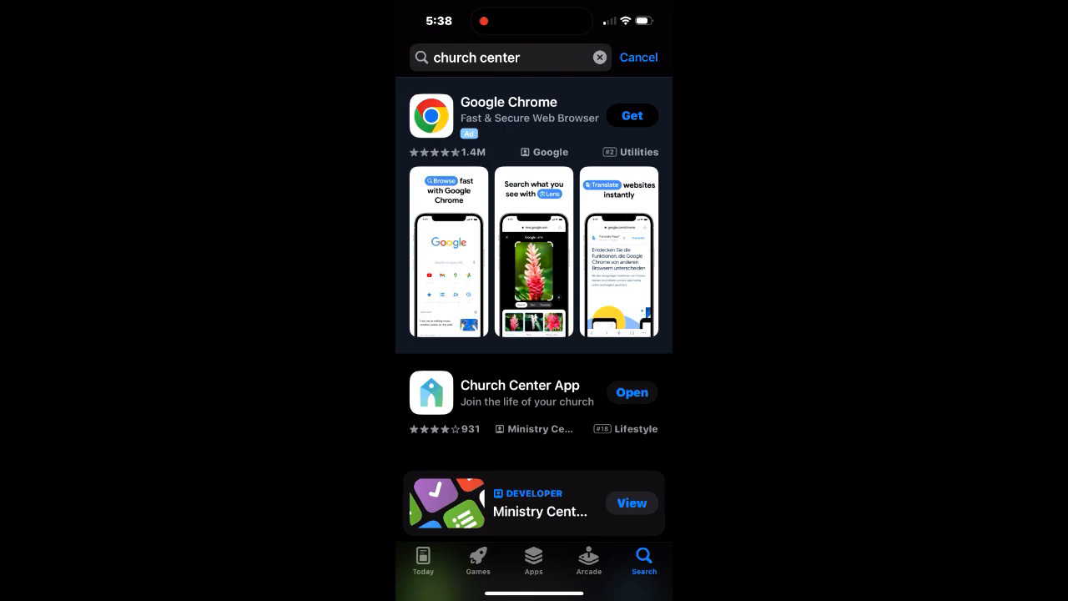
pyautogui.scroll(-5, 534, 333)
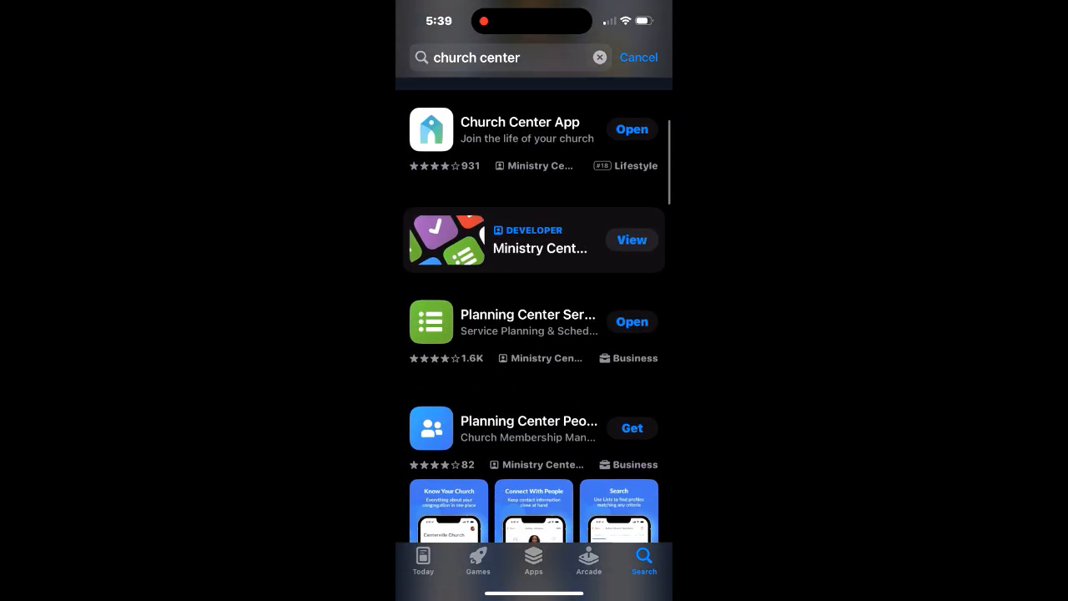
pyautogui.click(631, 130)
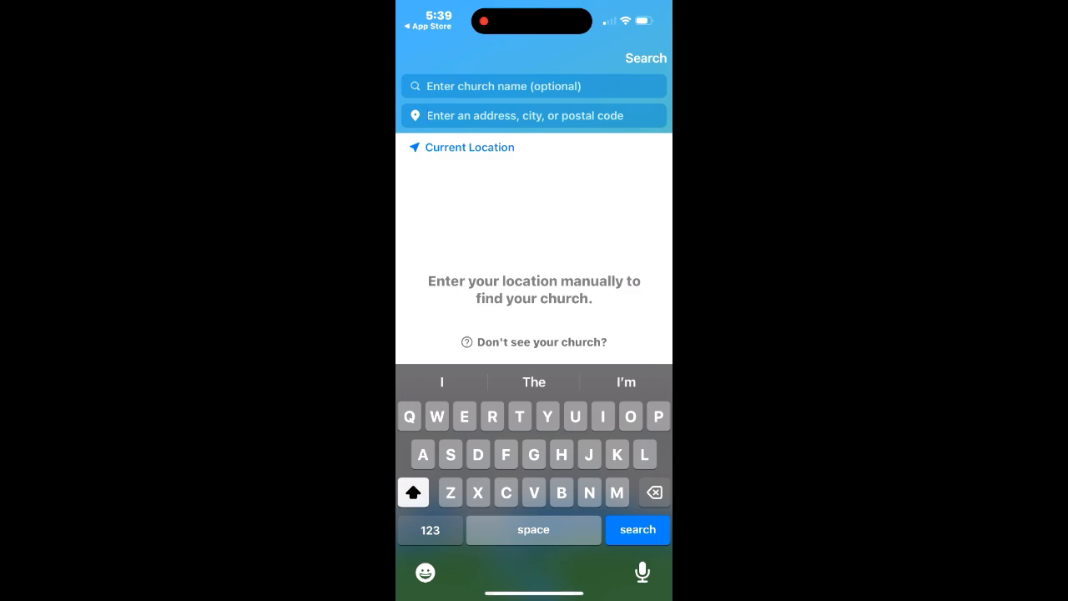
# Step: Search for the church "Bridge city" in postal code 15133 and choose Bridge City Church White Oak
pyautogui.click(430, 530)
pyautogui.write('15')
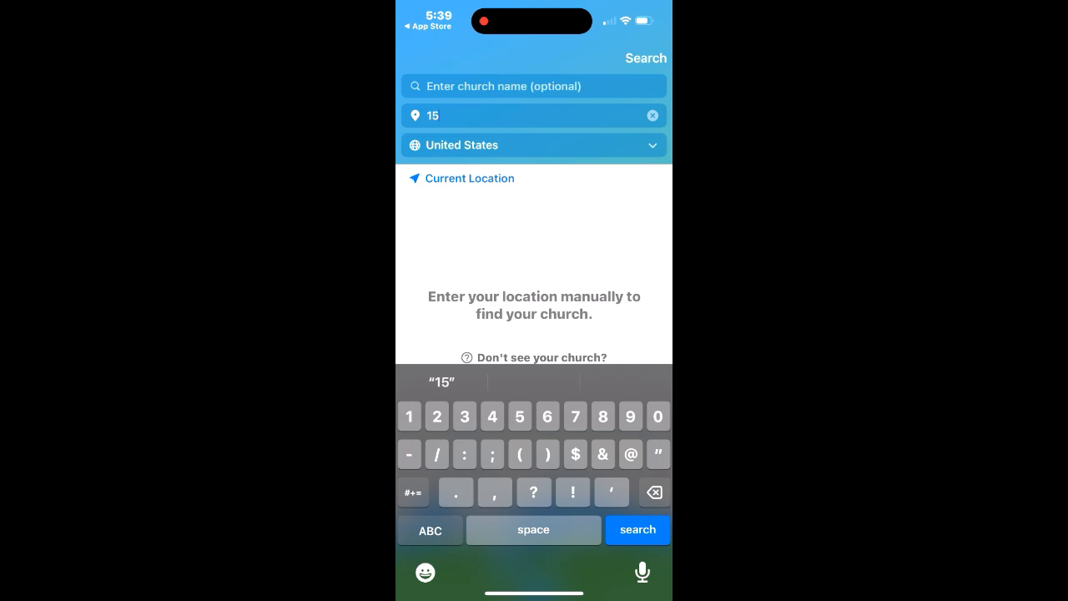
pyautogui.write('133')
pyautogui.click(429, 530)
pyautogui.write('B')
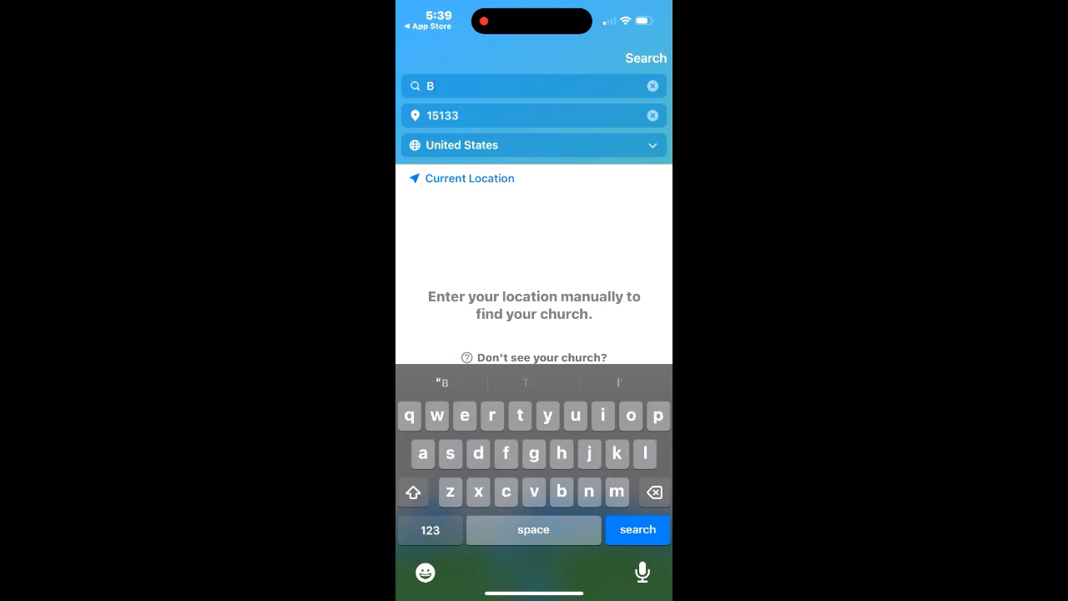
pyautogui.write('ridge city')
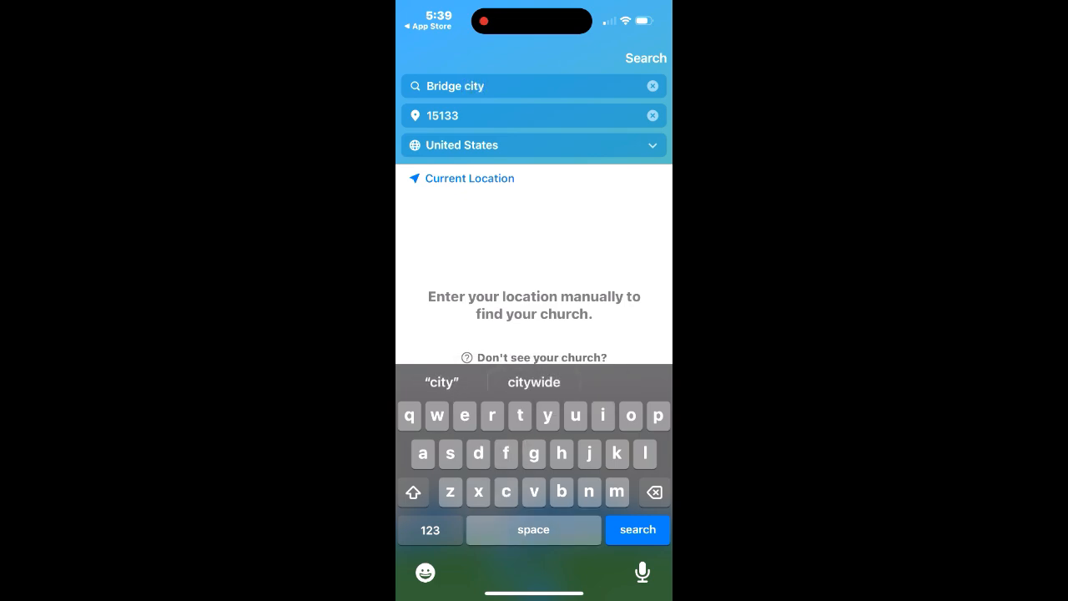
pyautogui.press('Return')
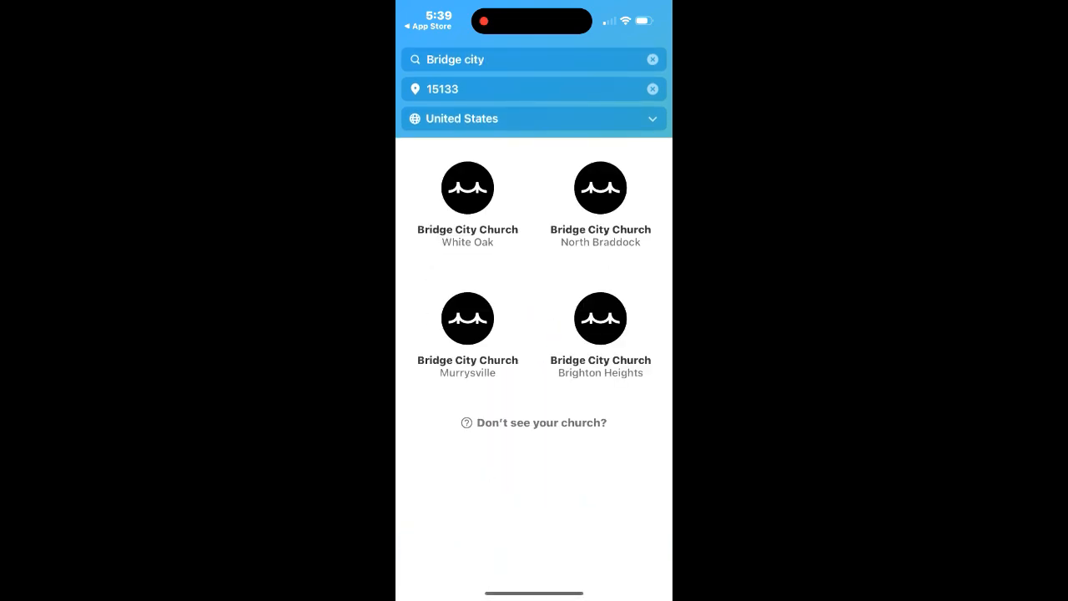
pyautogui.click(467, 200)
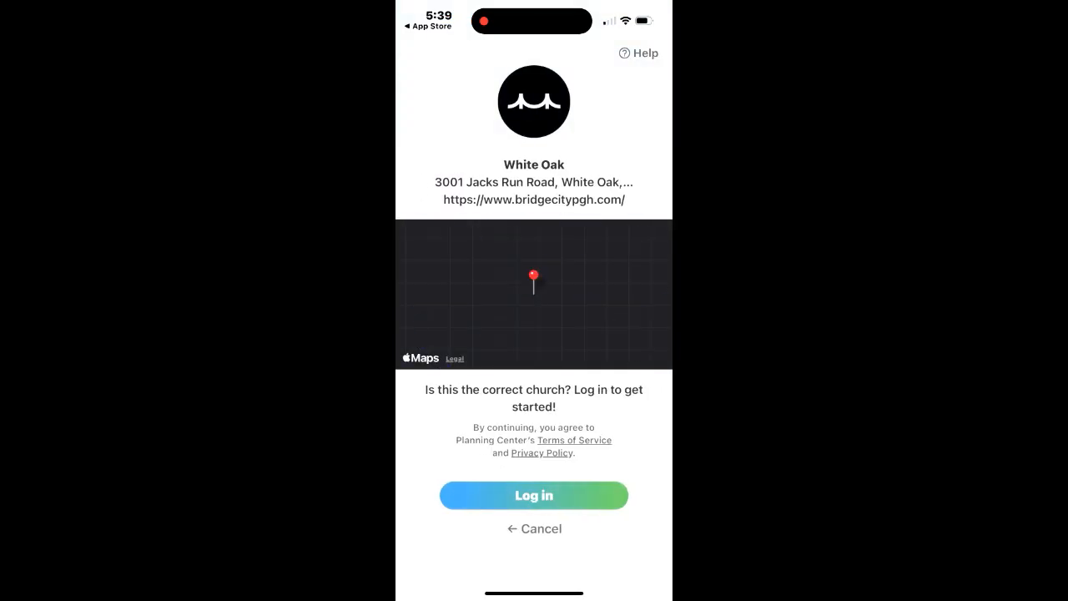
# Step: Start logging in to the White Oak church and submit the member's e-mail address to request a login code
pyautogui.click(534, 494)
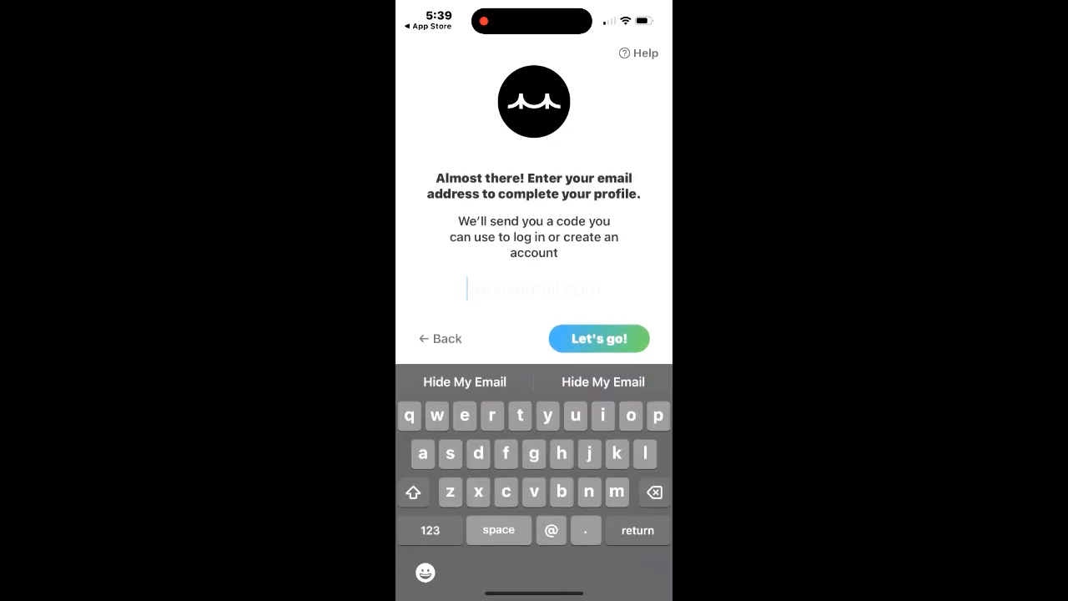
pyautogui.write('john')
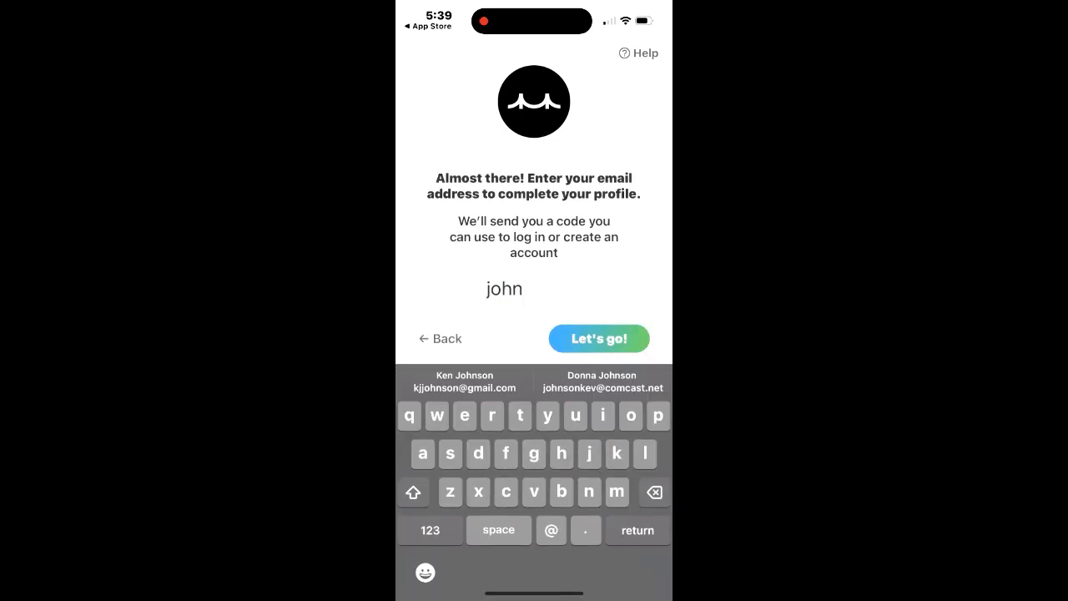
pyautogui.click(601, 381)
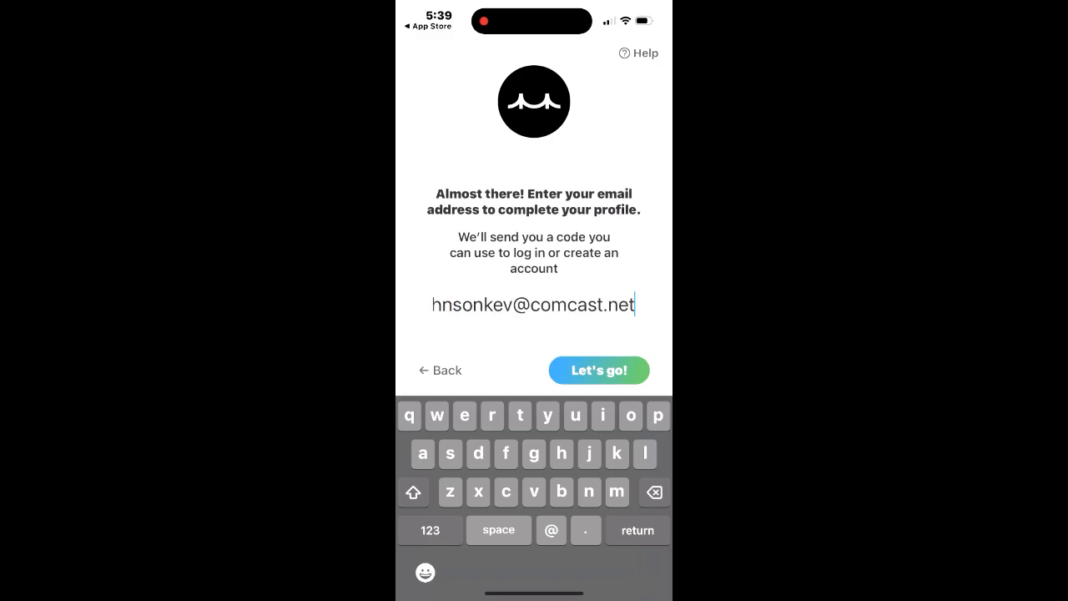
pyautogui.click(597, 370)
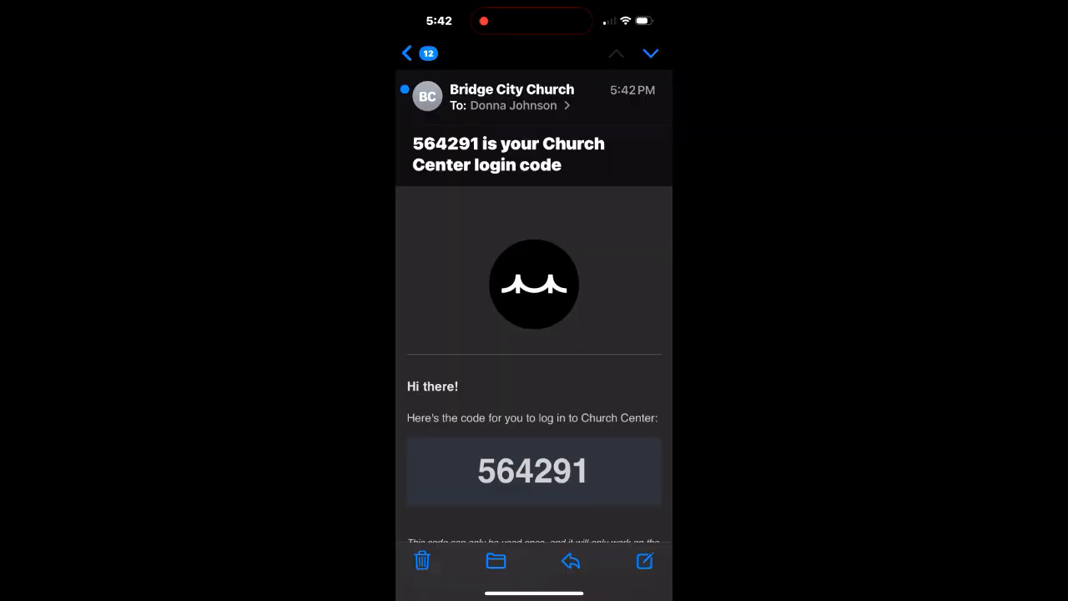
# Step: Copy the login code from the Mail message, switch back to Church Center, enter the verification code and log in as the member
pyautogui.doubleClick(513, 471)
pyautogui.hotkey('ctrl', 'c')
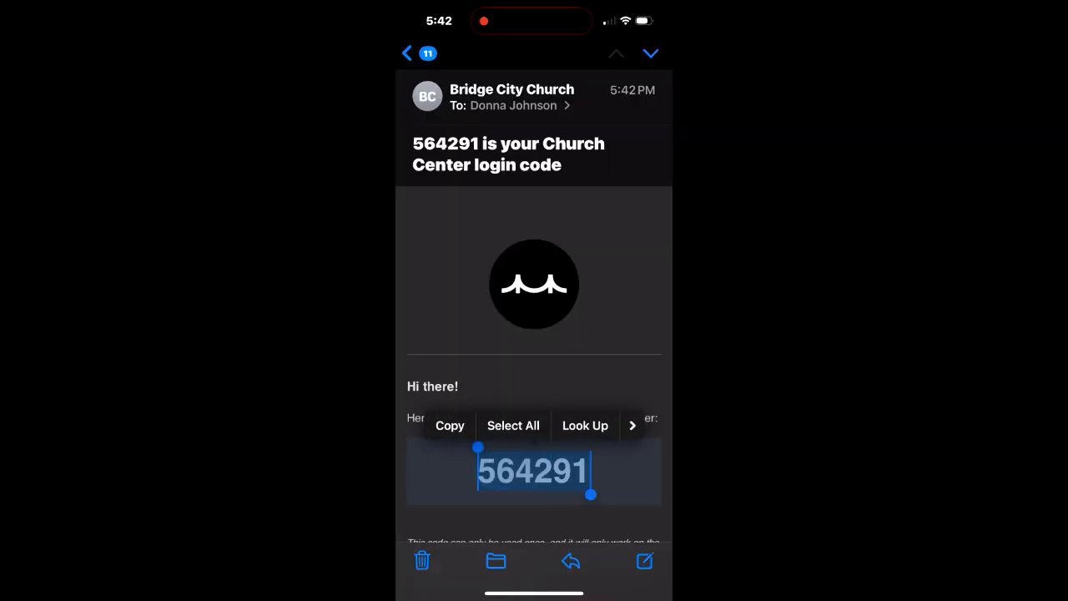
pyautogui.click(456, 428)
pyautogui.moveTo(534, 592); pyautogui.dragTo(534, 467)
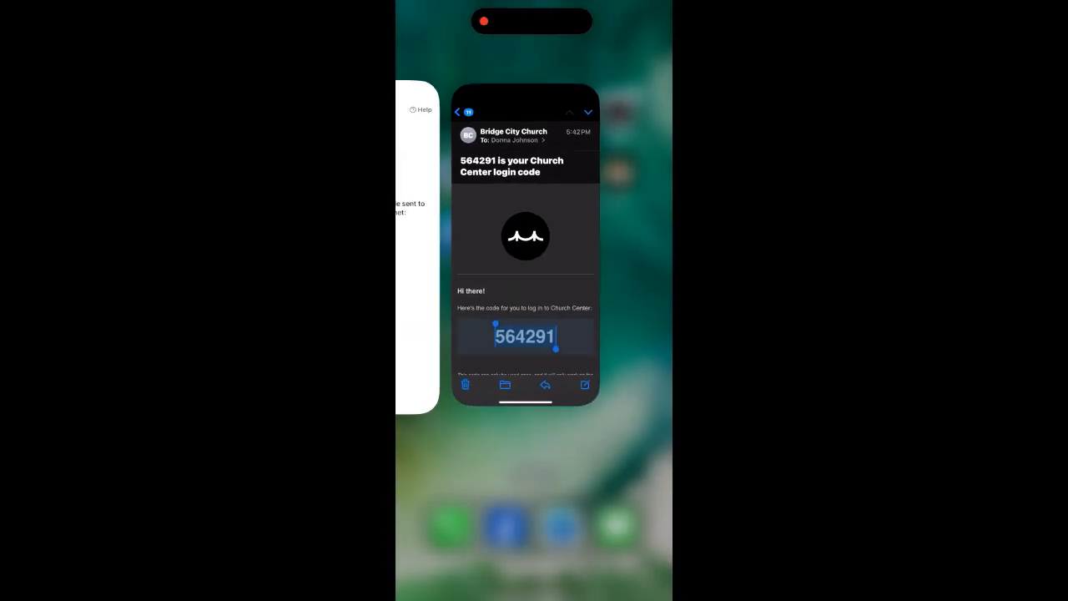
pyautogui.click(527, 317)
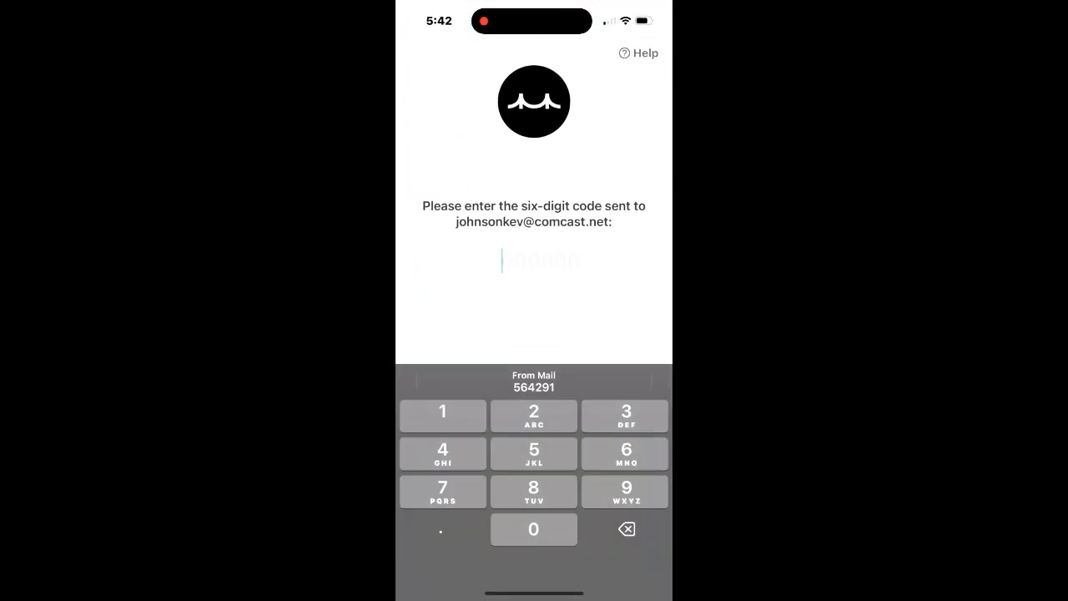
pyautogui.click(503, 260)
pyautogui.click(469, 223)
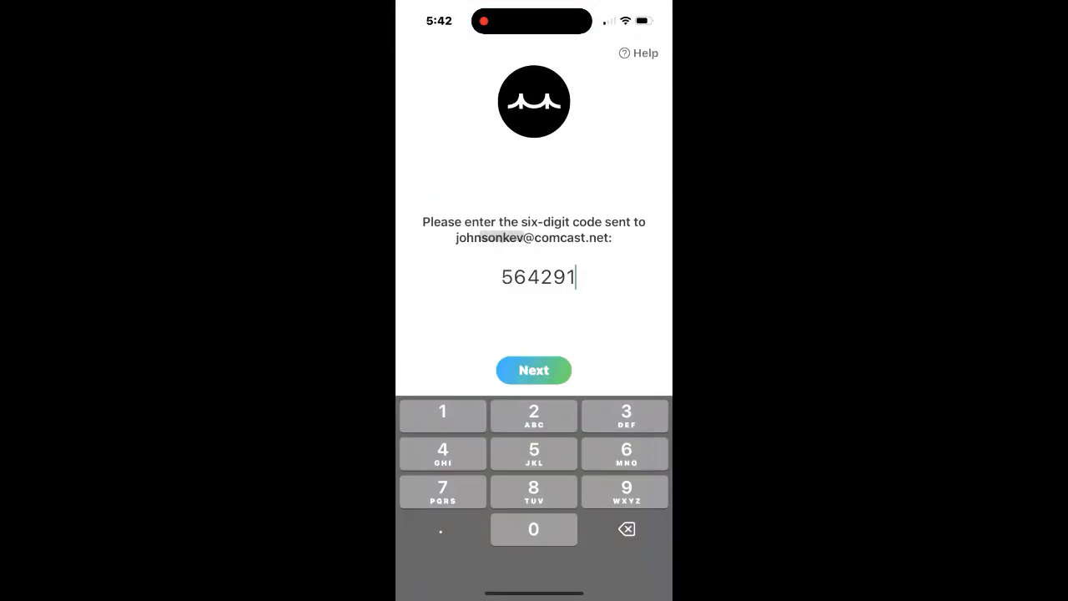
pyautogui.click(534, 370)
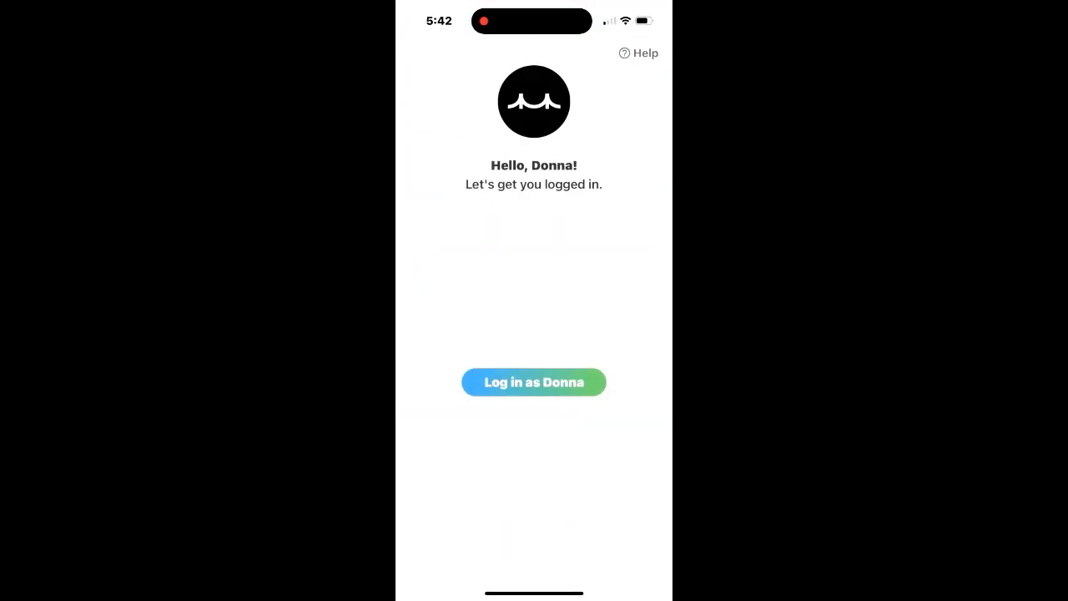
pyautogui.click(534, 382)
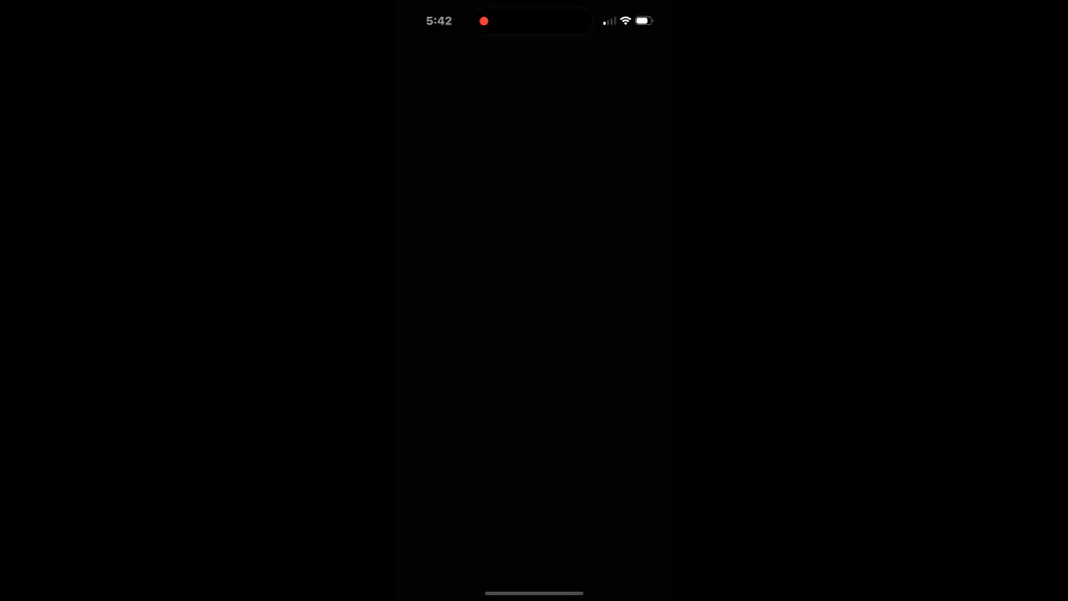
# Step: Allow Church Center notifications and open the connection groups listing, dismissing the notice about moved notifications
pyautogui.click(583, 373)
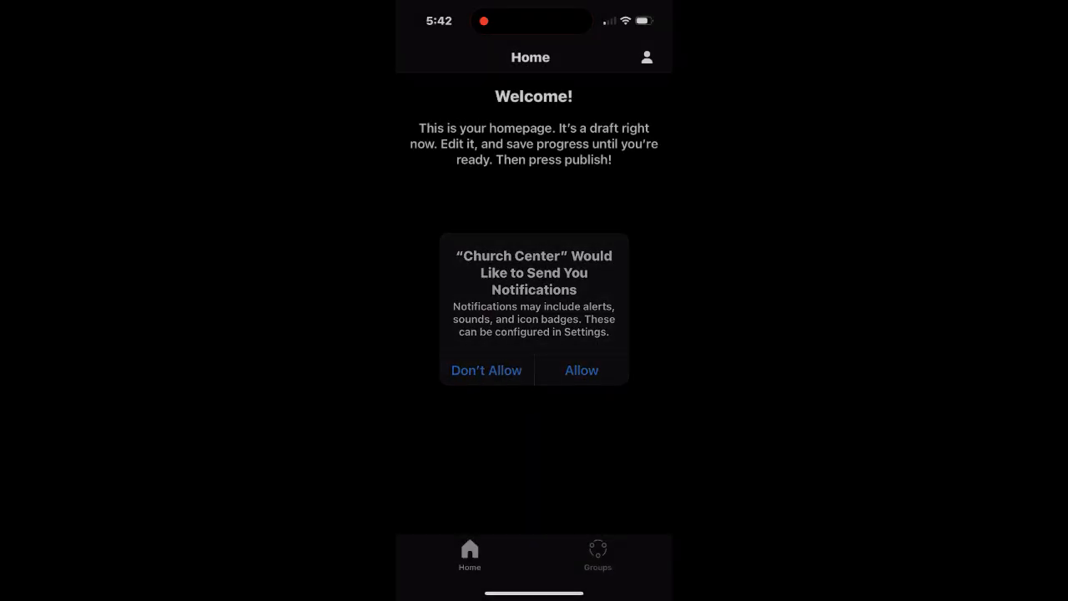
pyautogui.click(597, 555)
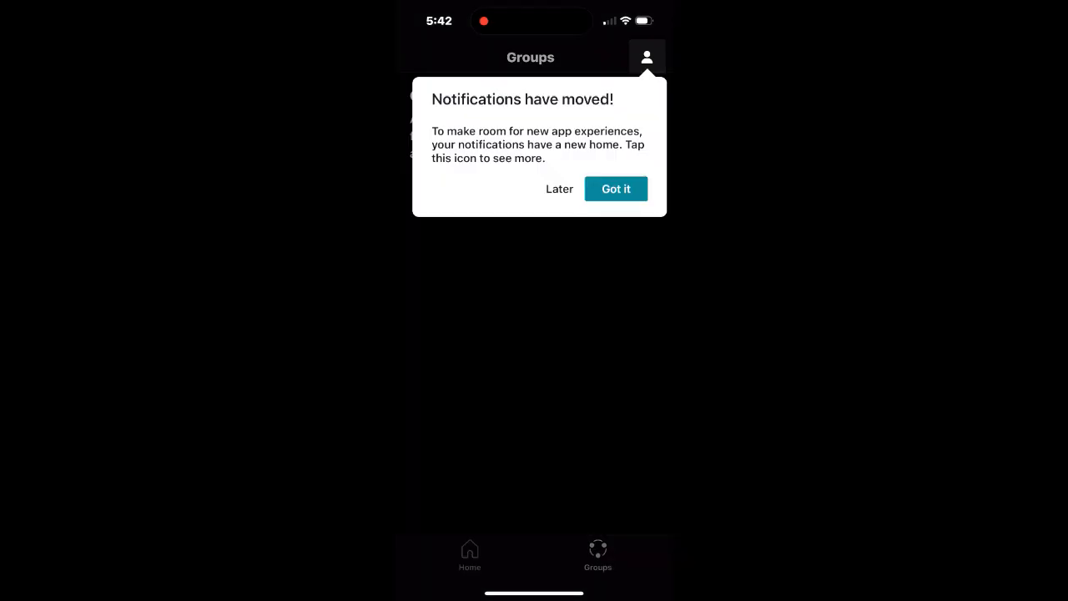
pyautogui.click(616, 189)
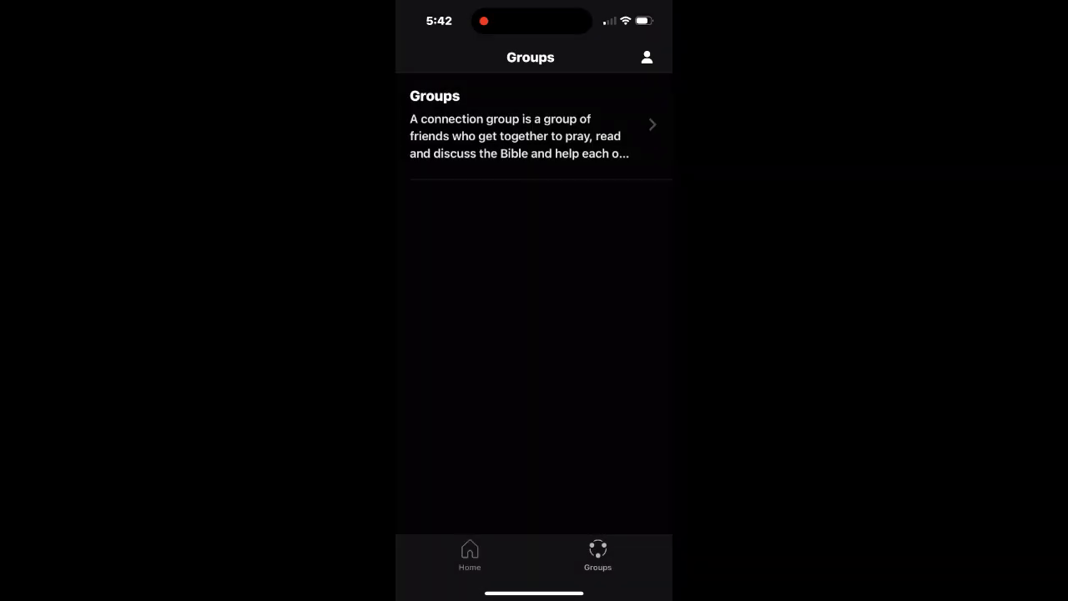
pyautogui.click(519, 125)
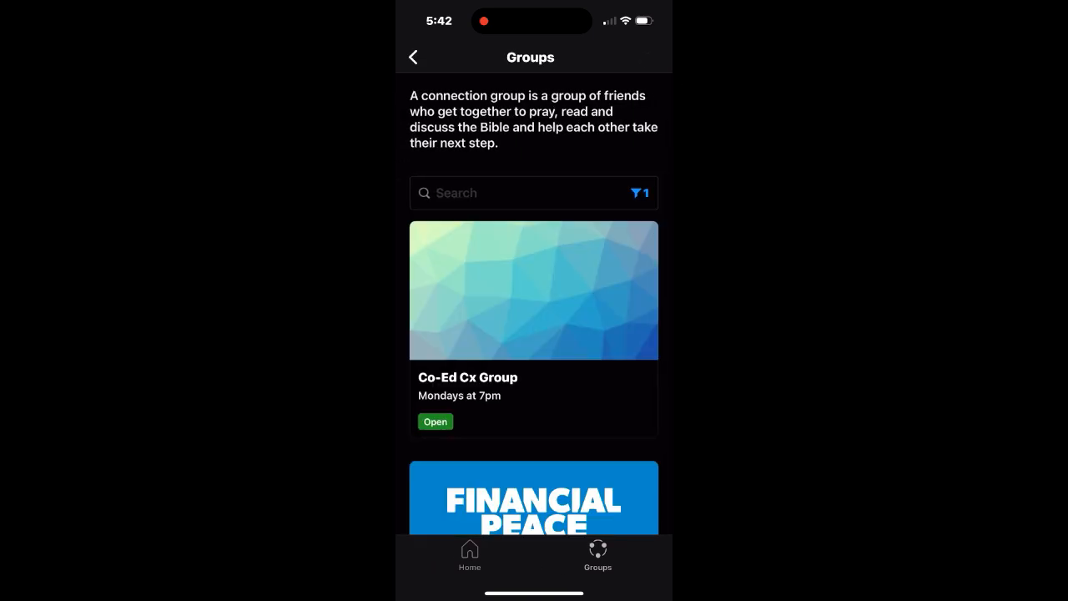
# Step: Open the Financial Peace University (FPU) group from the listing and review its description, location and upcoming events
pyautogui.scroll(-5, 534, 334)
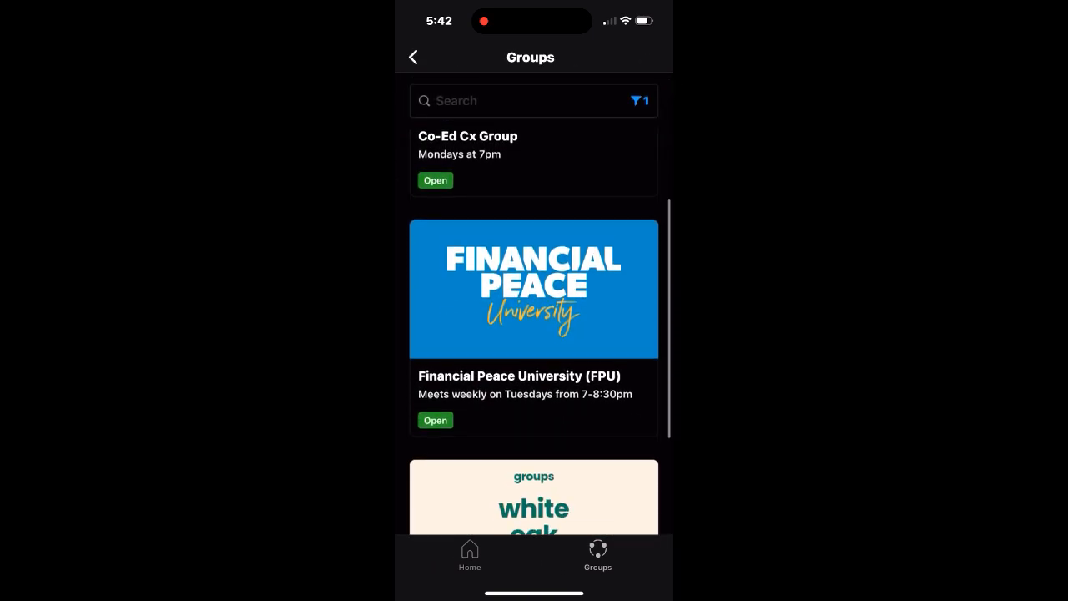
pyautogui.click(534, 317)
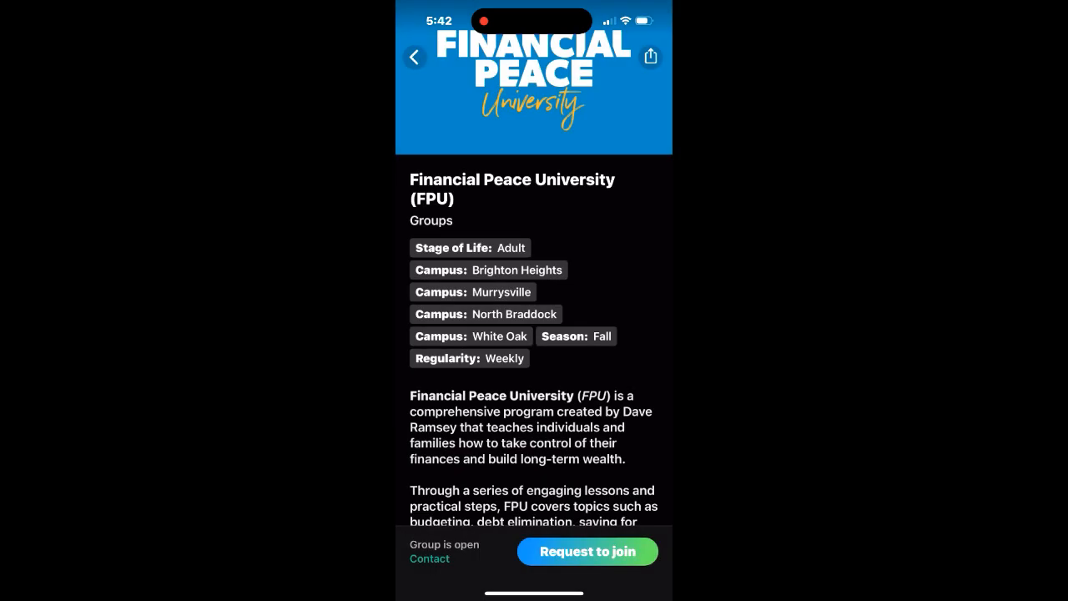
pyautogui.scroll(-5, 533, 334)
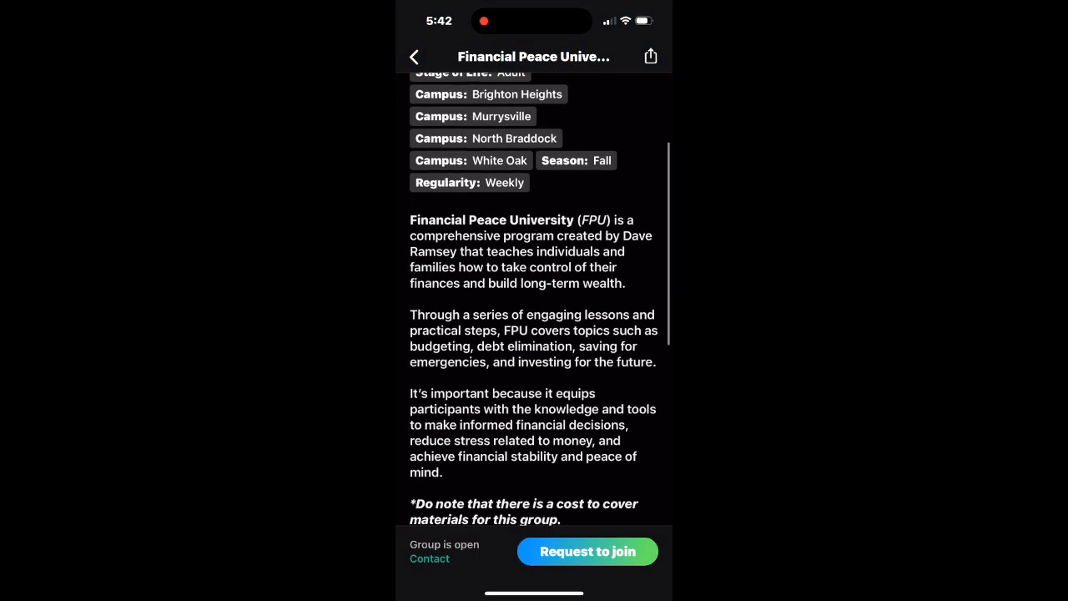
pyautogui.scroll(-6, 533, 333)
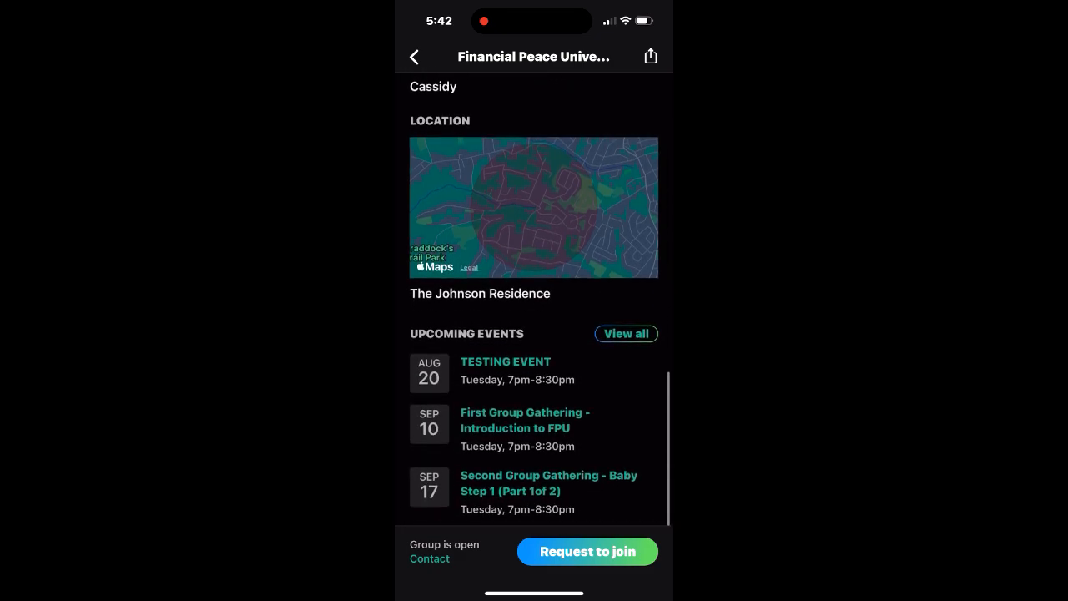
# Step: Start a request to join the group and write the leader the message "Requesting to join your group for testing"
pyautogui.click(587, 551)
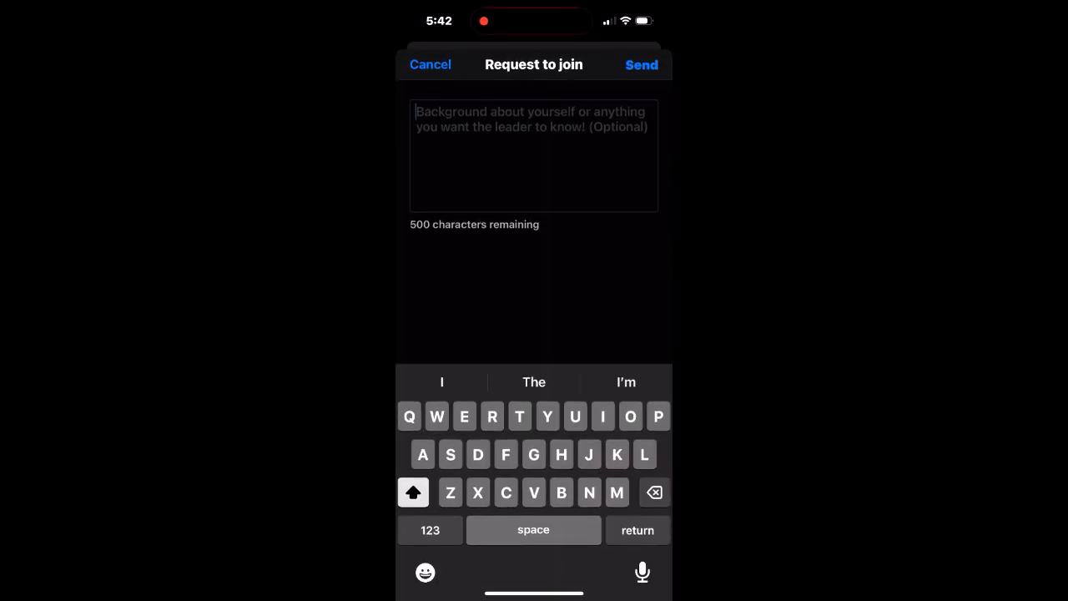
pyautogui.write('R')
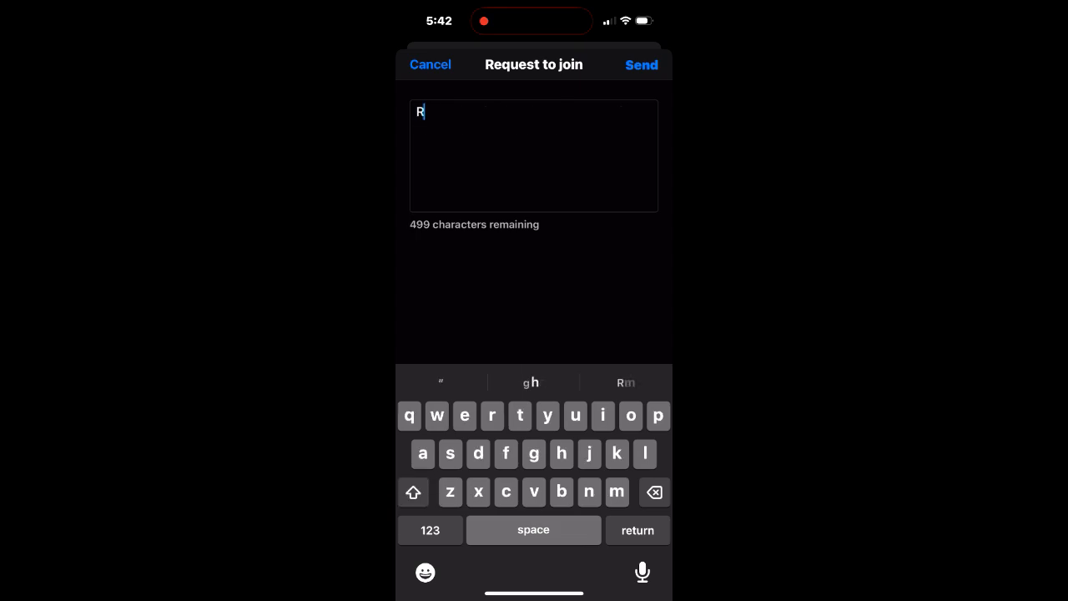
pyautogui.write('equest')
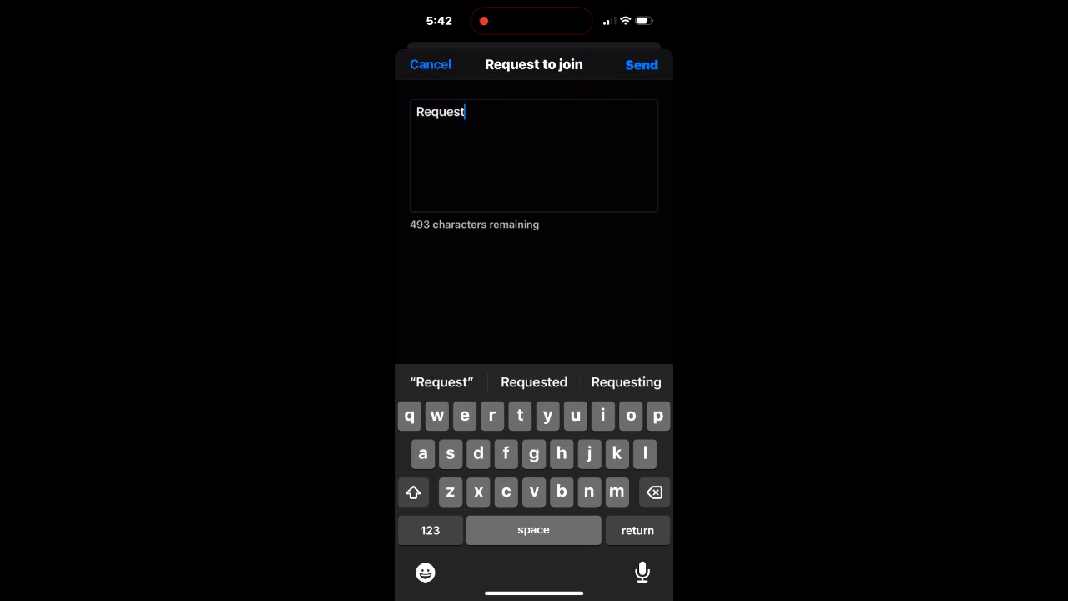
pyautogui.click(626, 381)
pyautogui.write('to ')
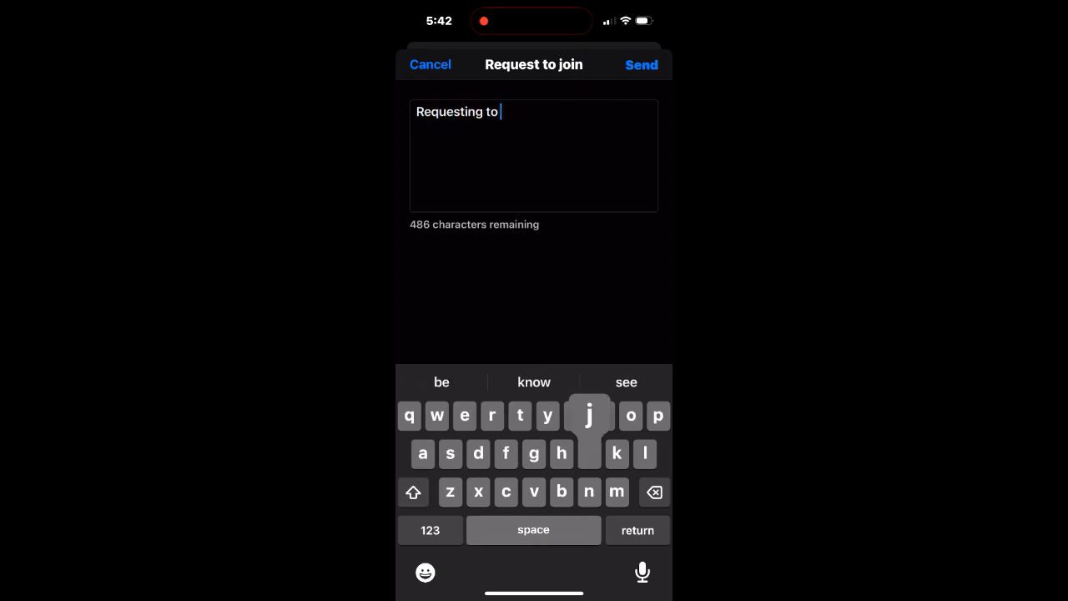
pyautogui.write('join your ')
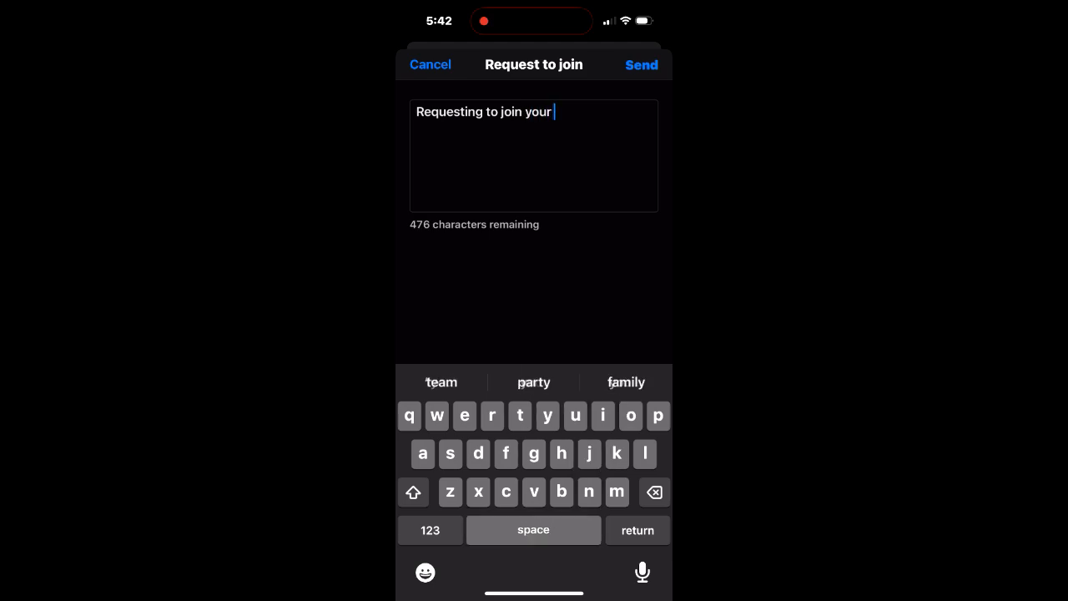
pyautogui.write('group ')
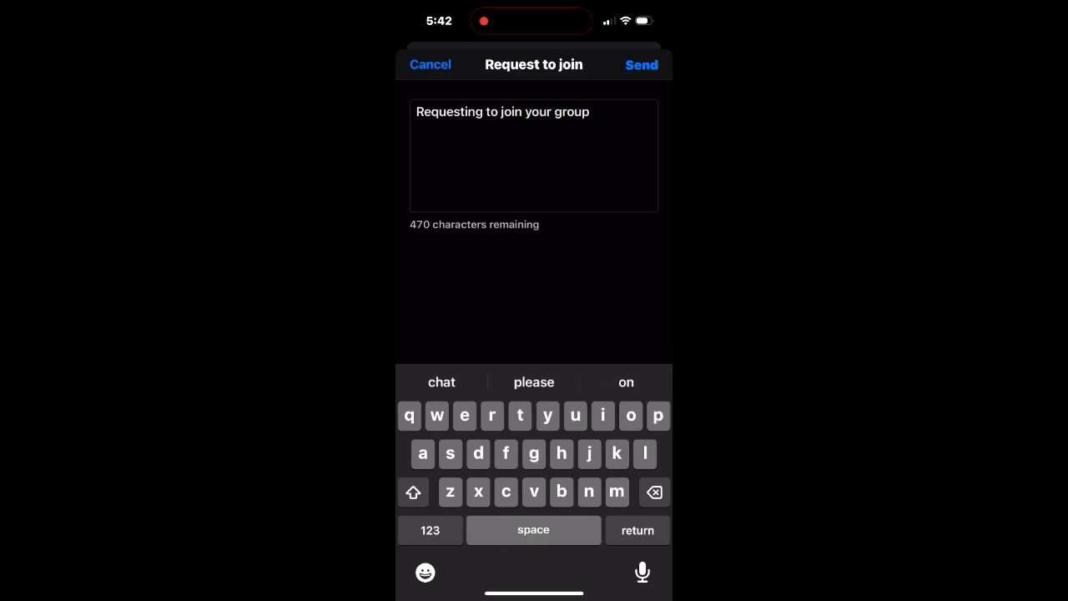
pyautogui.write('for te')
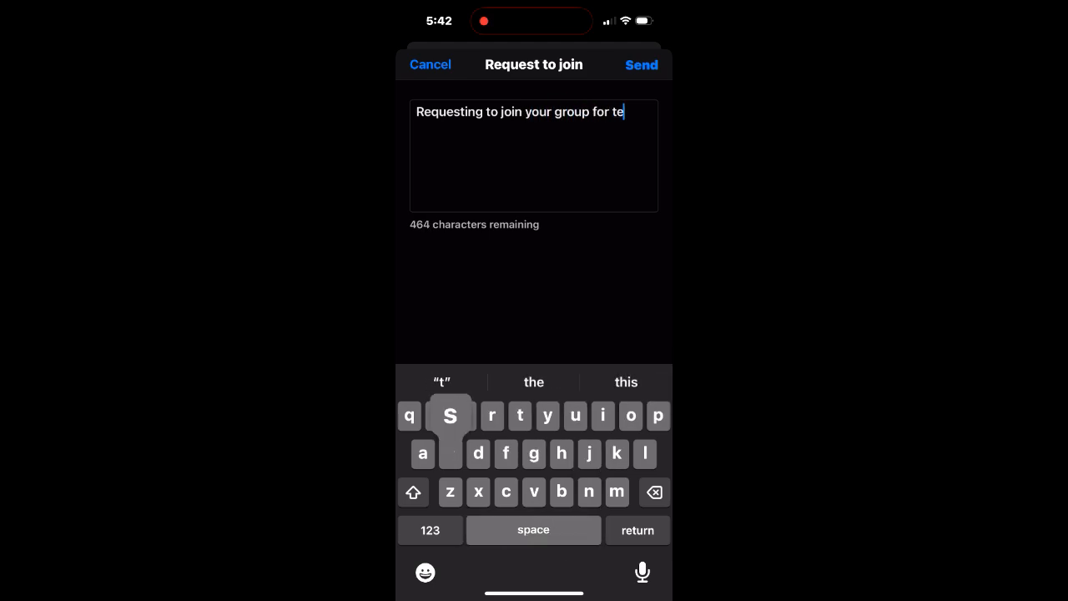
pyautogui.write('sting')
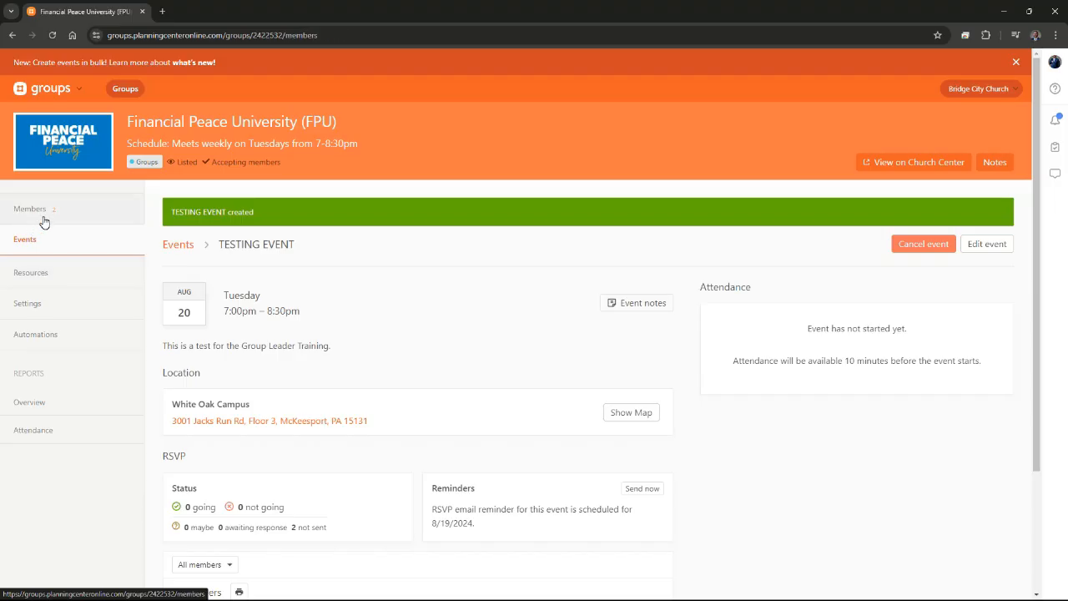
# Step: In Planning Center Groups, open the FPU group's members and read the message attached to the pending membership request
pyautogui.click(38, 213)
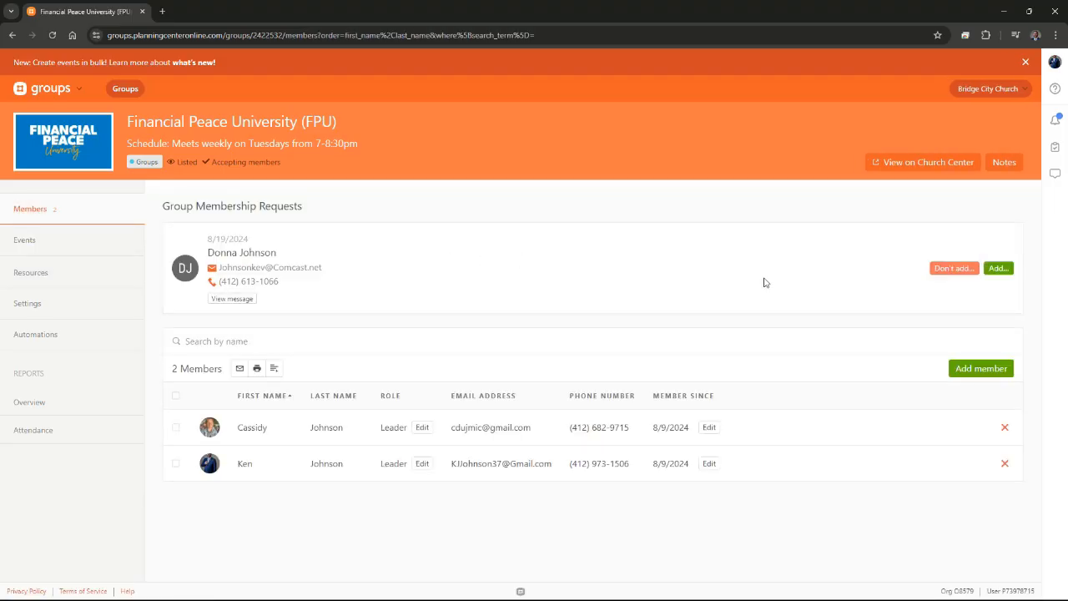
pyautogui.click(247, 306)
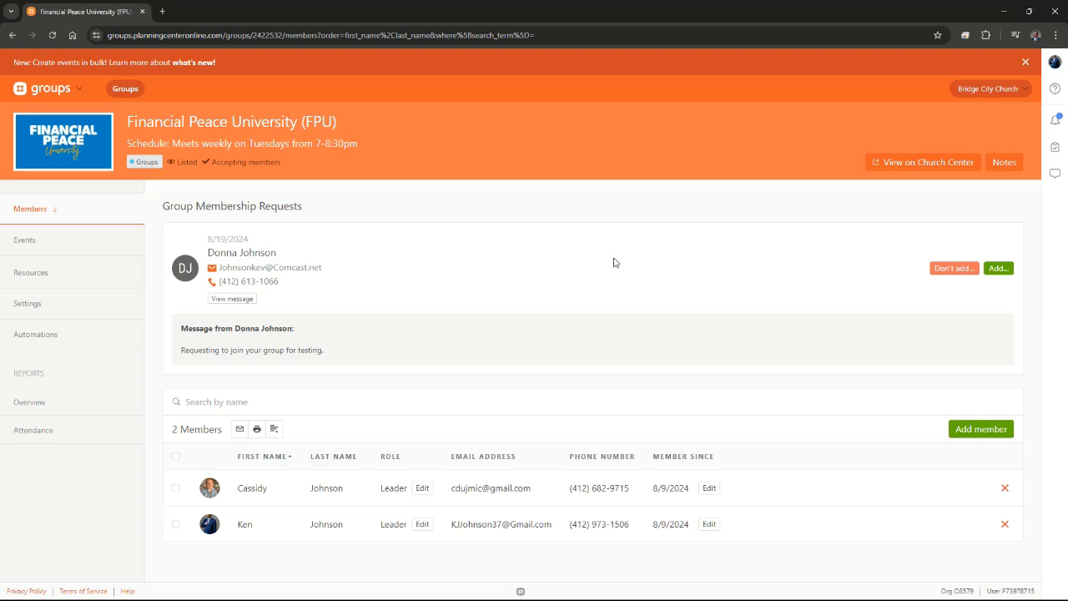
# Step: Add the requester as a Member, notifying them by email with subject "Welcome to the group" and message "We are excited to have you join us."
pyautogui.click(999, 268)
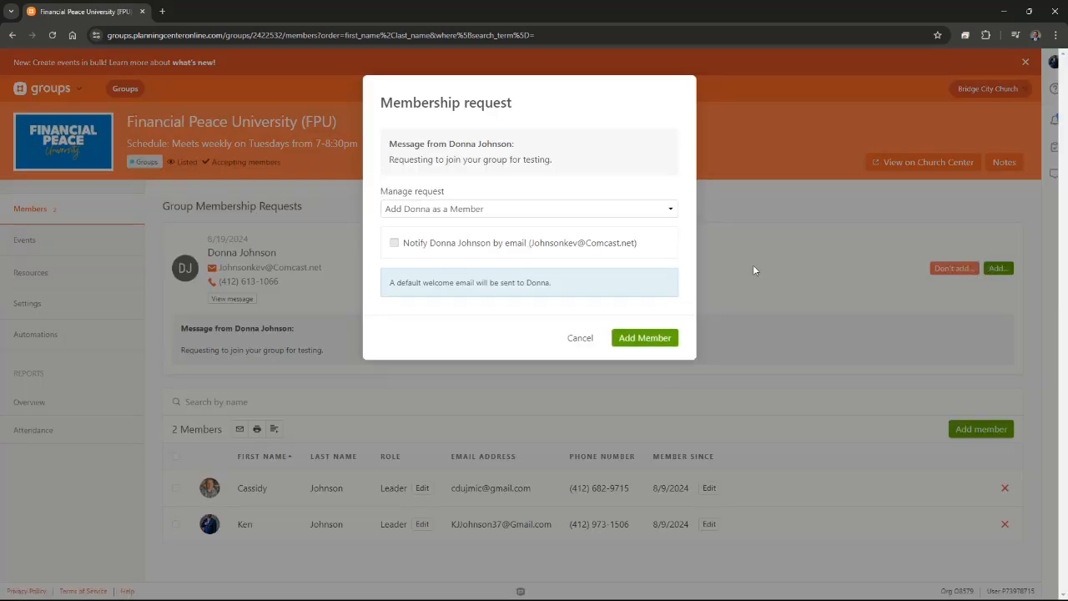
pyautogui.click(394, 243)
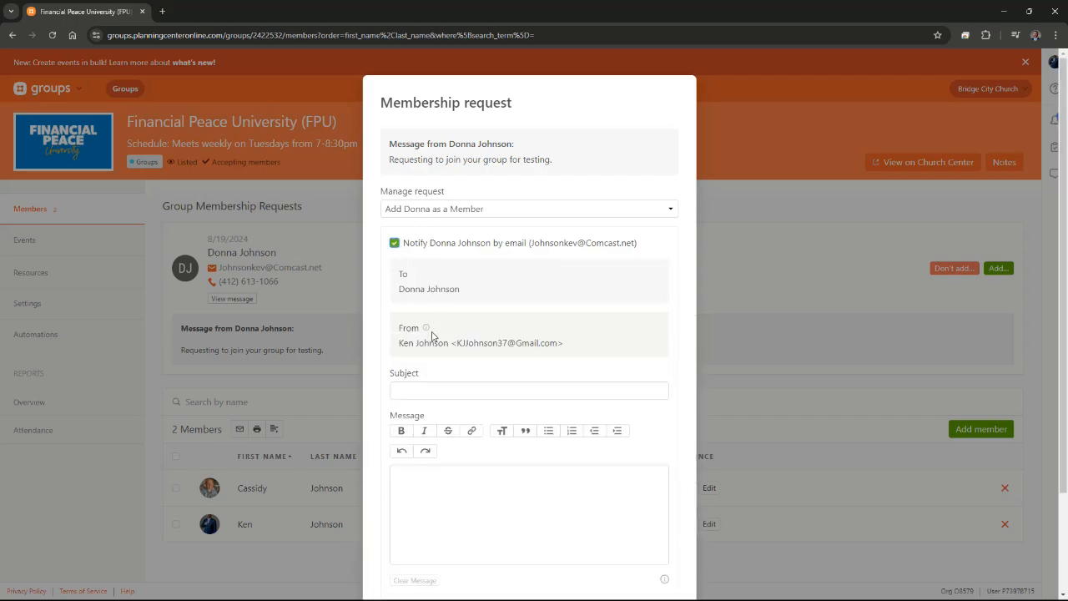
pyautogui.click(431, 385)
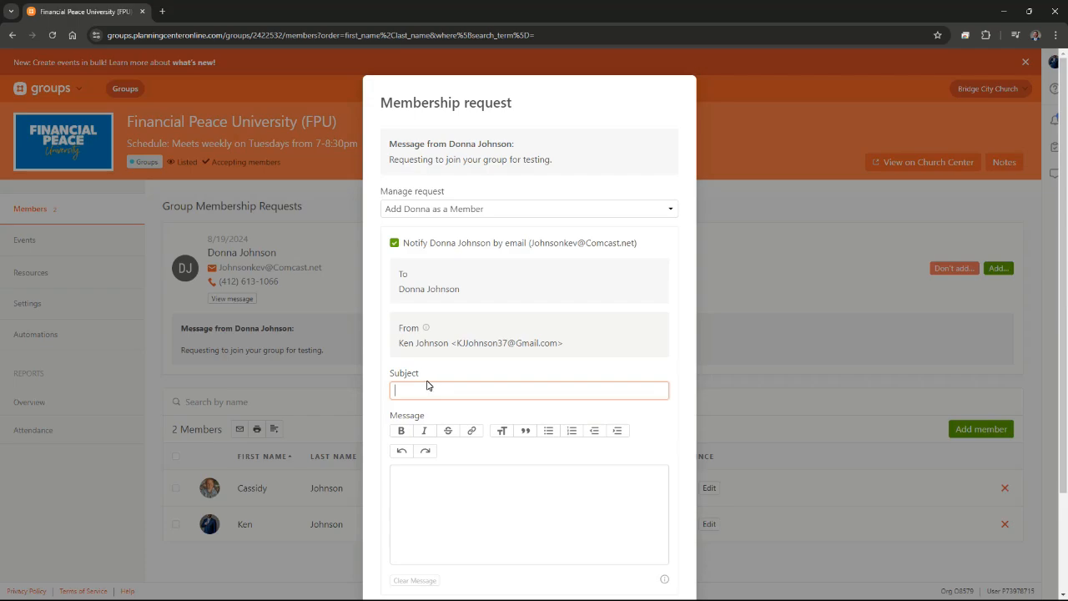
pyautogui.write('Welcome to the group')
pyautogui.press('Tab')
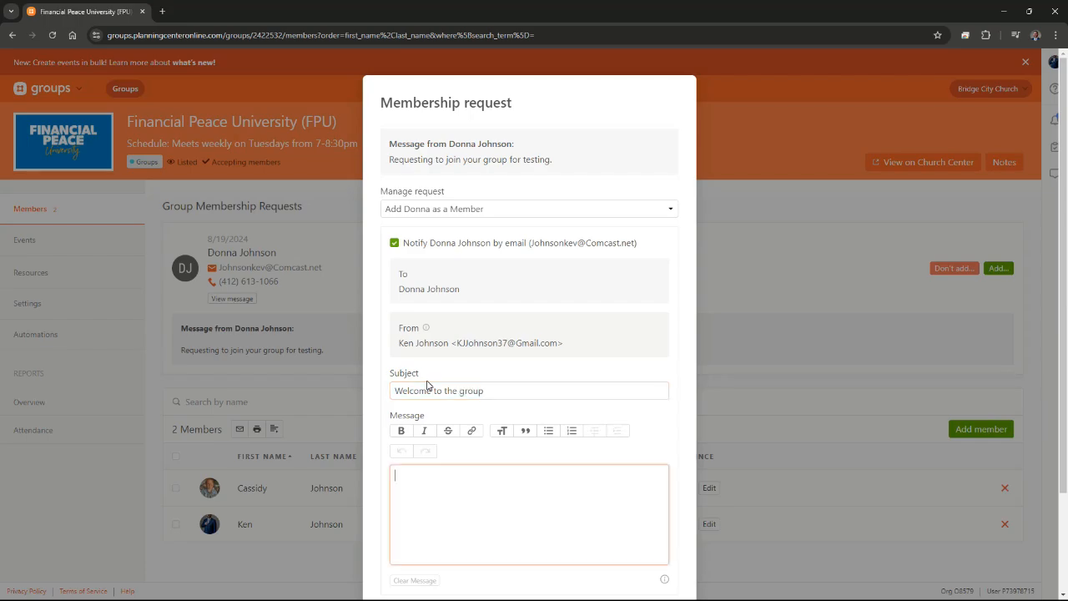
pyautogui.write('We are excited to have you join us.')
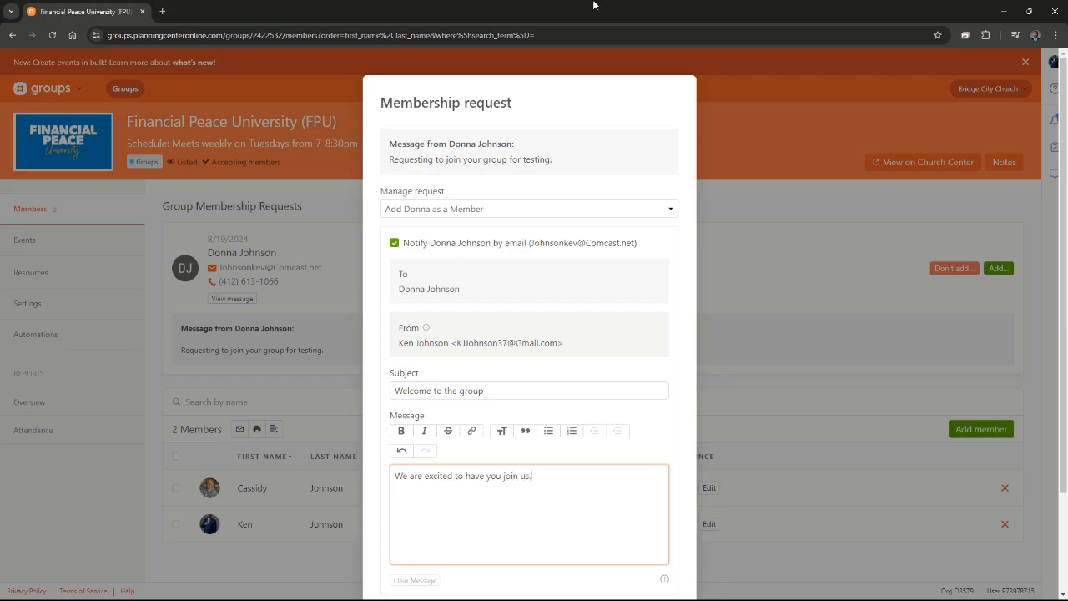
pyautogui.scroll(-2, 613, 430)
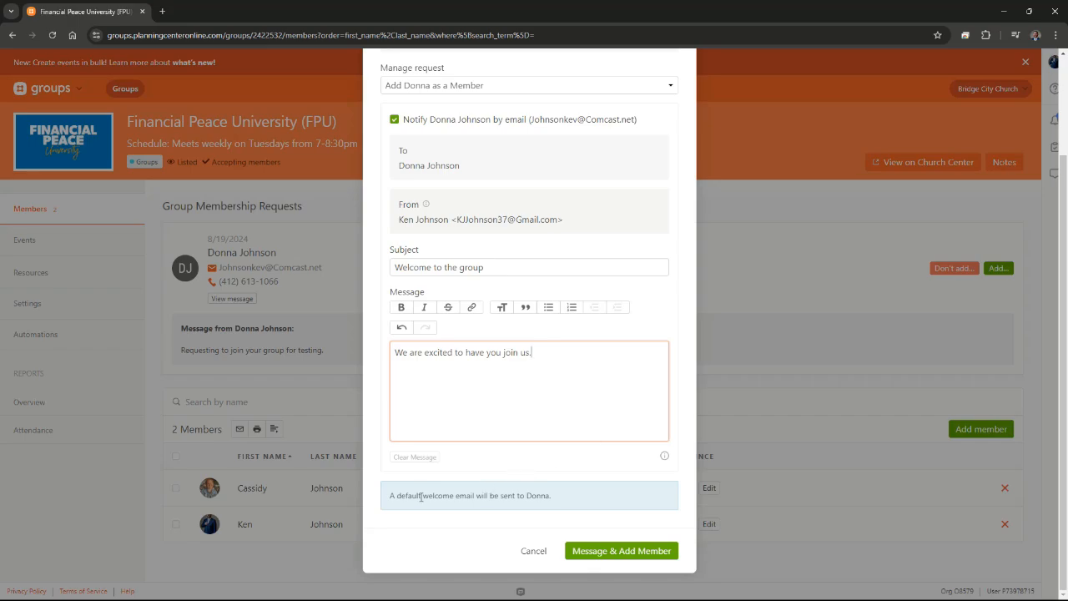
pyautogui.click(624, 551)
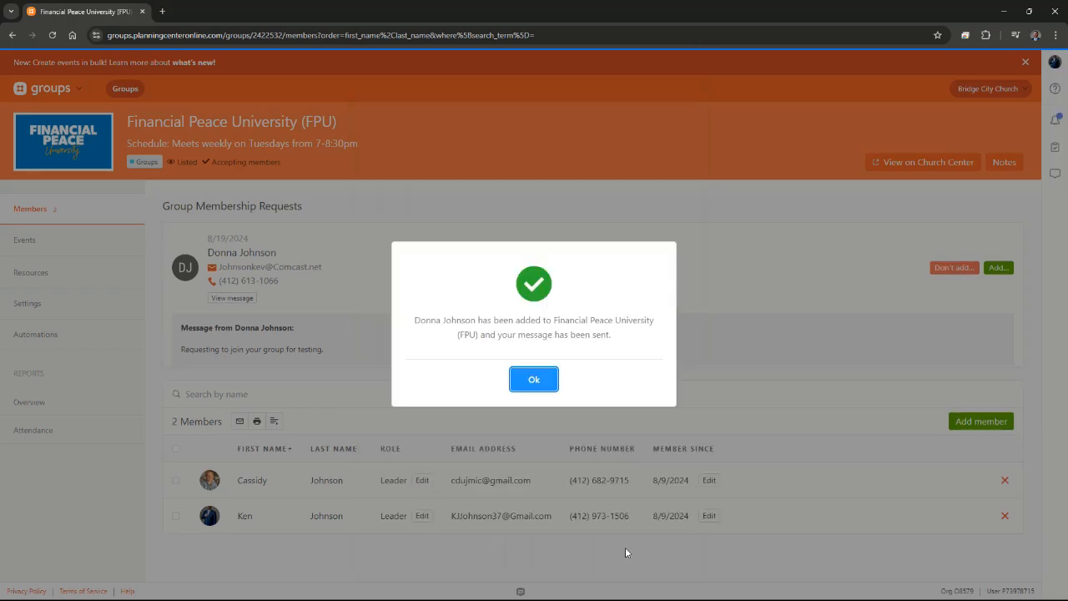
pyautogui.click(532, 382)
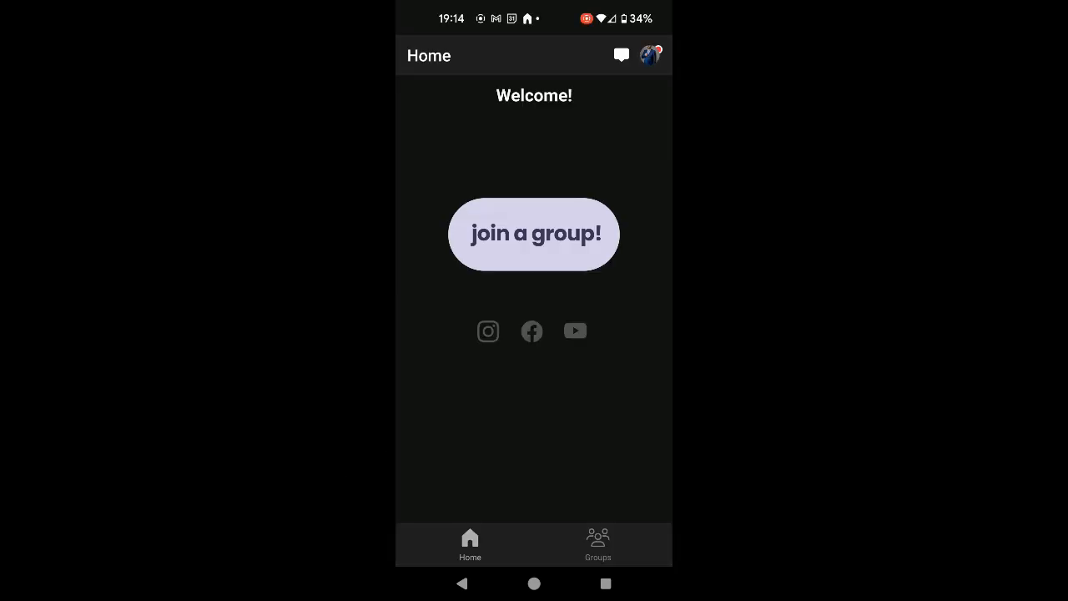
# Step: In Church Center, open the Testing Event attendance reminder, mark only the two leaders present and set the visitor count to 2
pyautogui.click(650, 55)
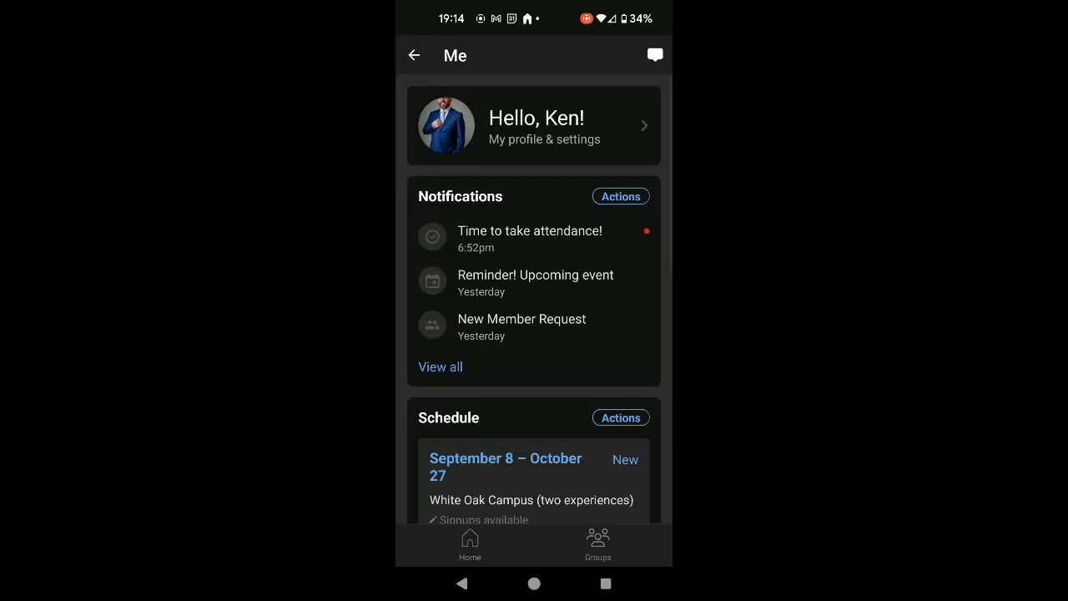
pyautogui.click(591, 231)
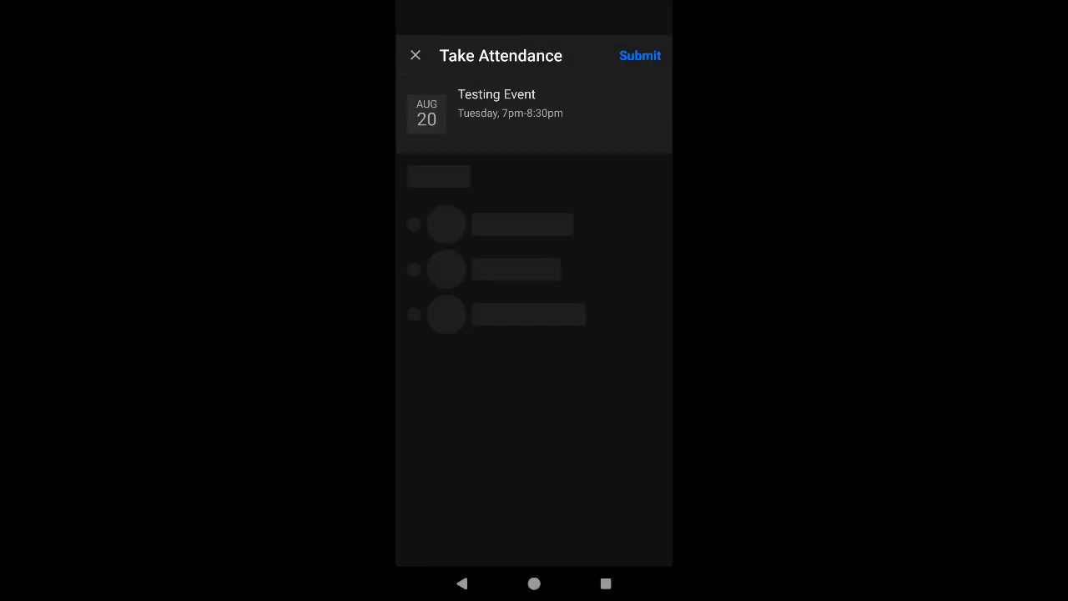
pyautogui.click(415, 213)
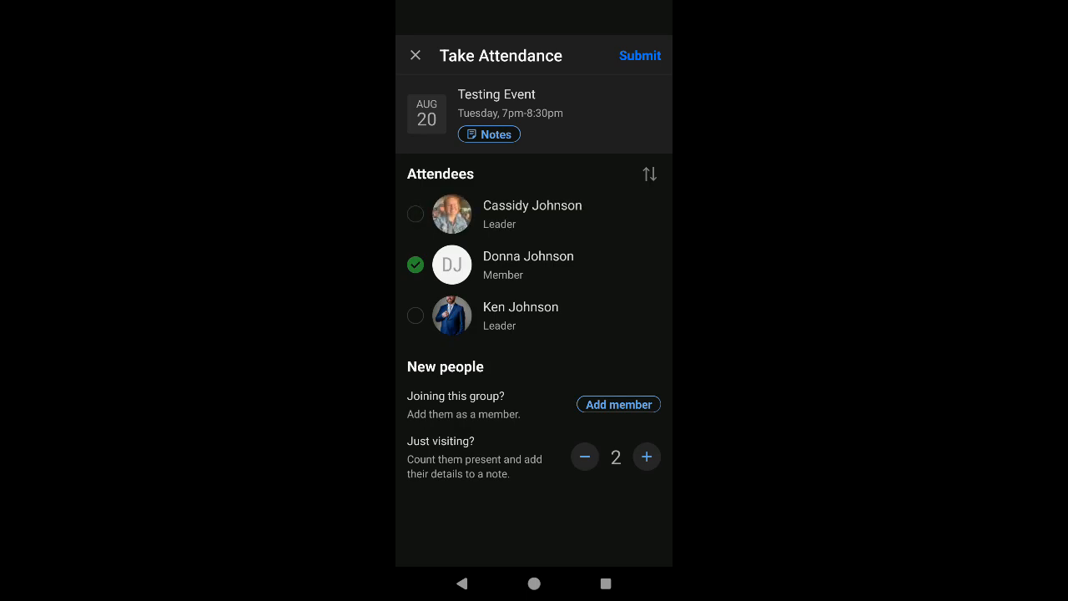
pyautogui.click(416, 264)
pyautogui.click(418, 212)
pyautogui.click(416, 314)
pyautogui.click(584, 456)
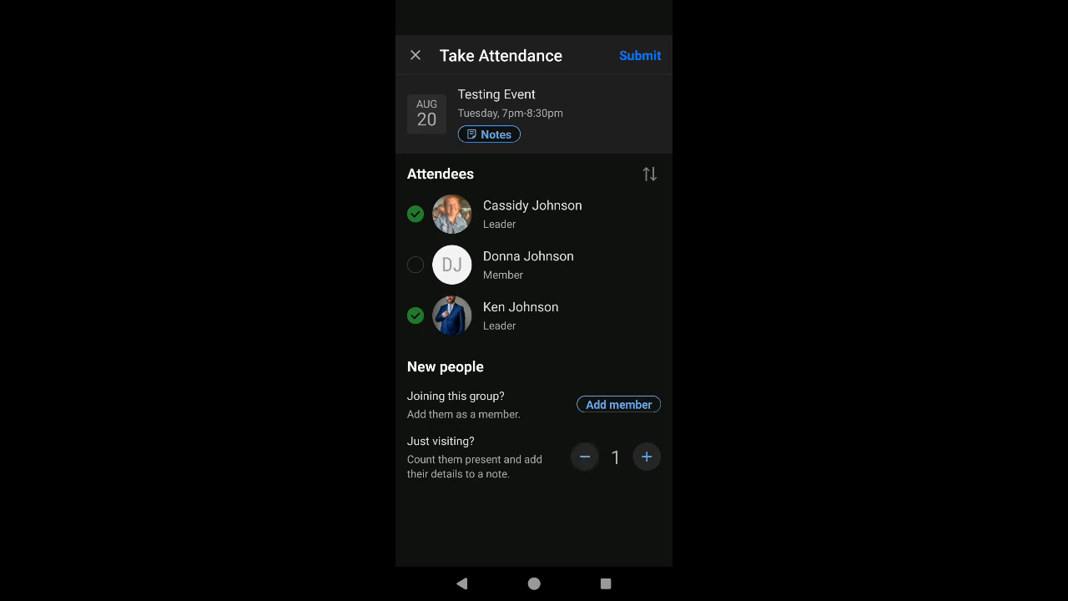
pyautogui.click(647, 456)
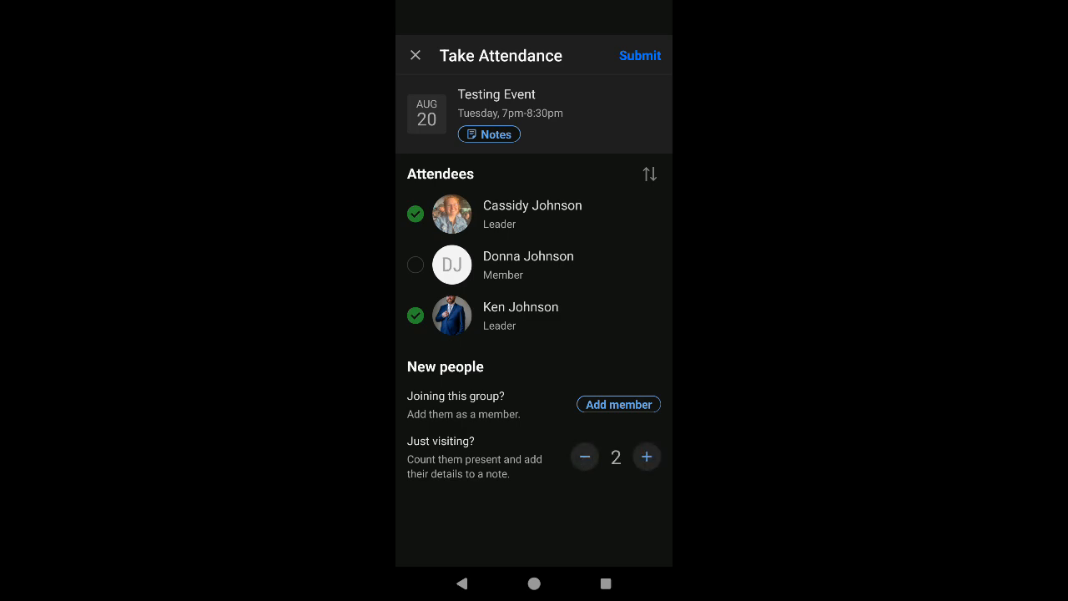